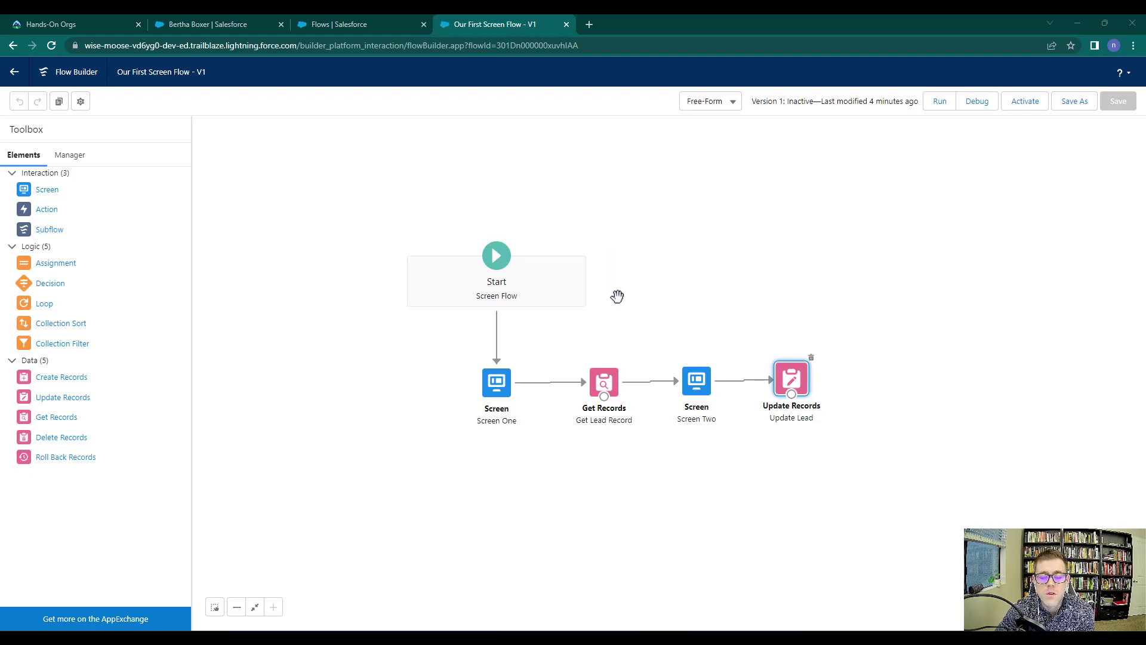
# Step: Delete the connector from Screen One to Get Lead Record and move Get Lead Record, Screen Two and Update Lead together to the canvas's upper right
pyautogui.click(553, 383)
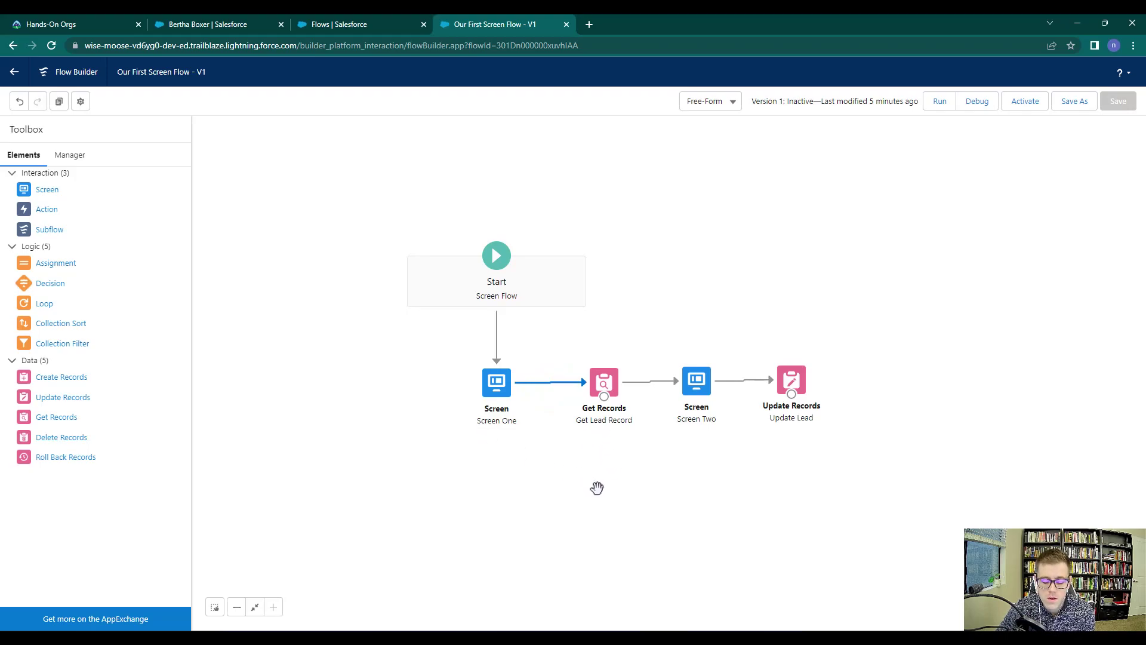
pyautogui.press('Delete')
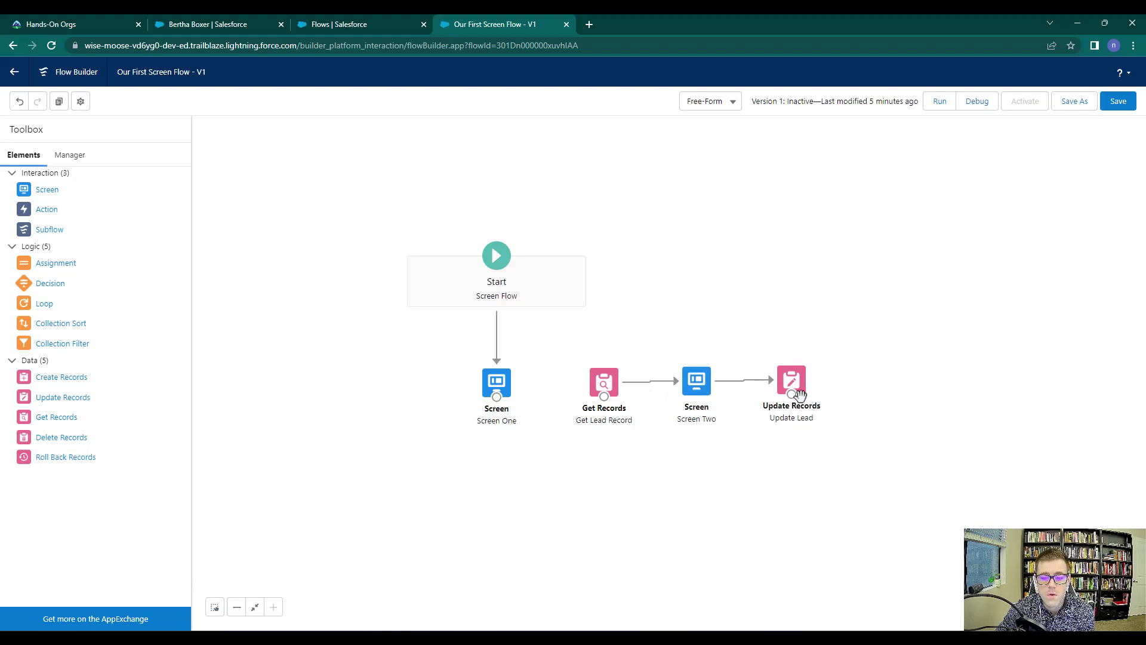
pyautogui.click(215, 607)
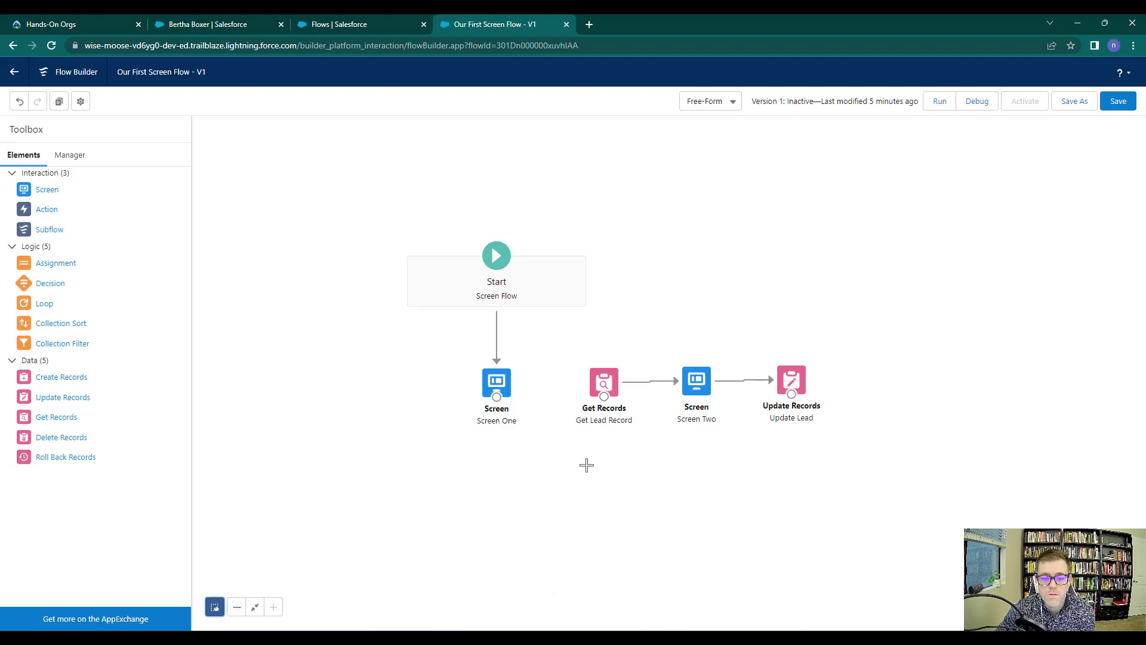
pyautogui.moveTo(572, 353); pyautogui.dragTo(837, 449)
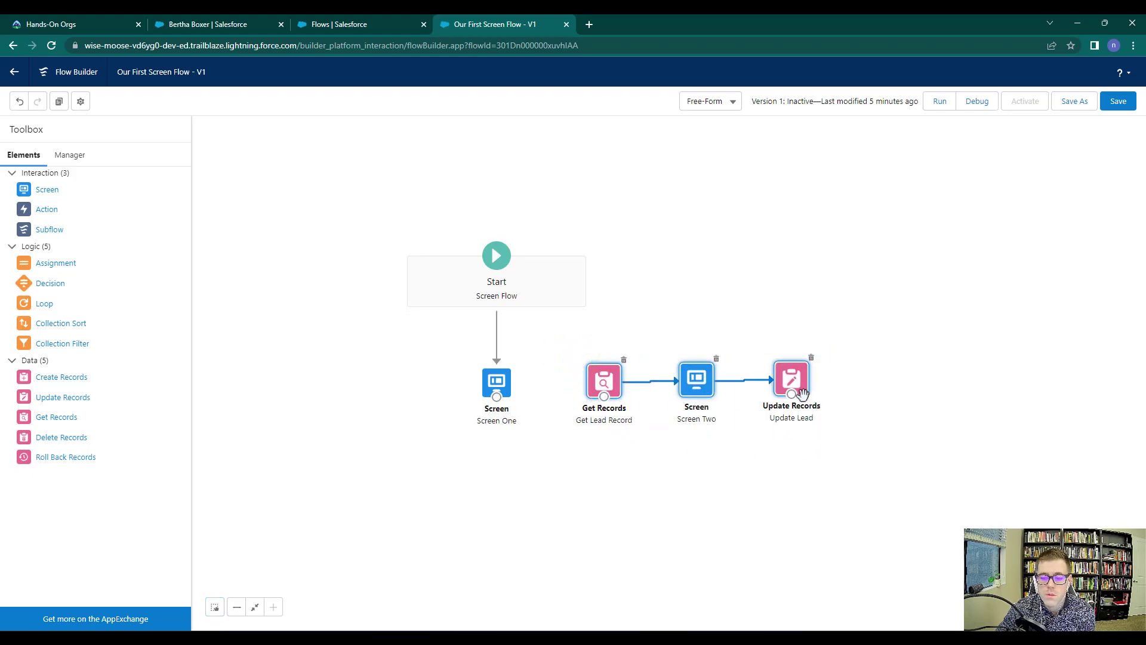
pyautogui.moveTo(792, 385); pyautogui.dragTo(929, 334)
pyautogui.click(880, 409)
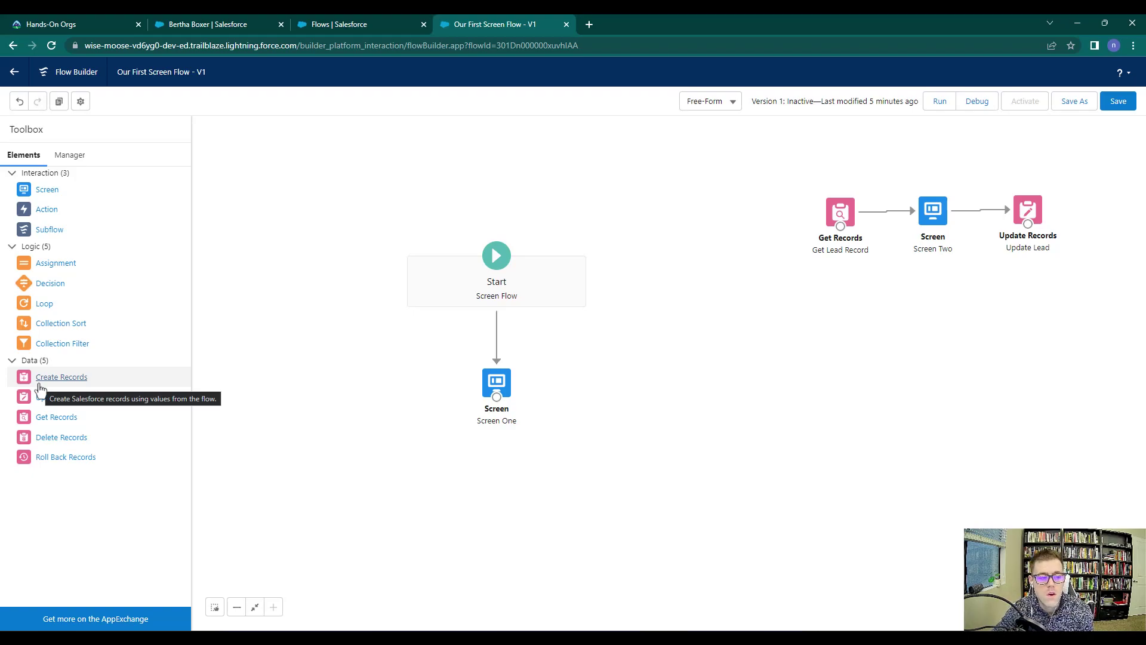
# Step: Add a Create Records element beside Screen One with the label Create Lead and API name Create_Lead
pyautogui.moveTo(39, 388); pyautogui.dragTo(537, 391)
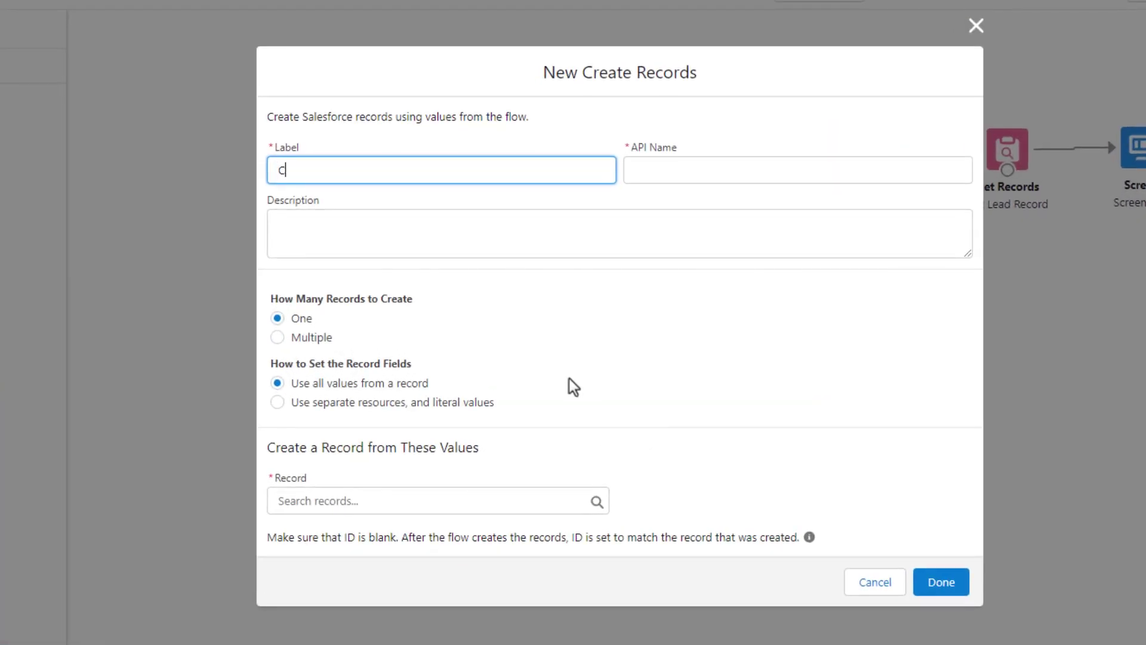
pyautogui.press('Tab')
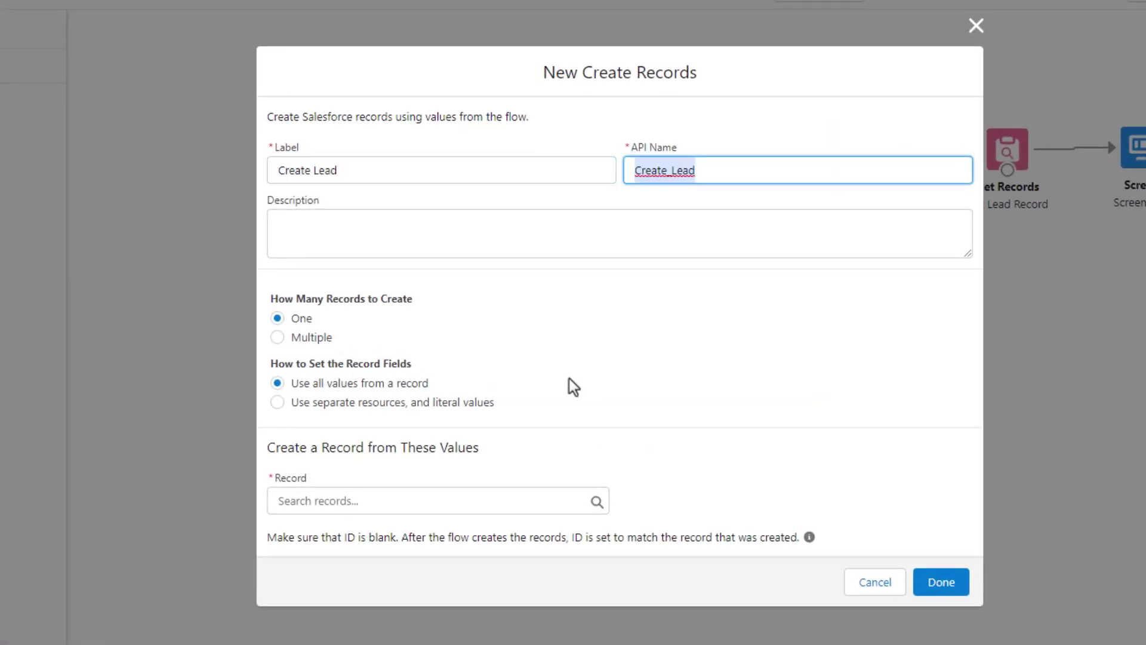
pyautogui.click(568, 378)
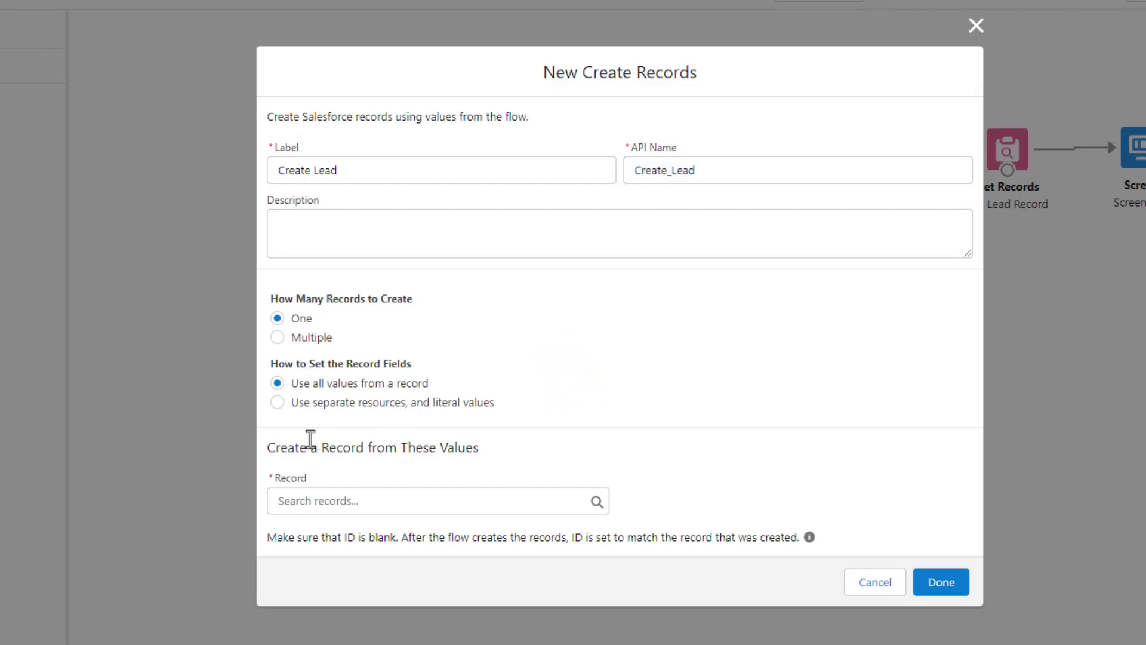
# Step: Set the Create Lead element to use separate resources and literal values, with Lead as the object
pyautogui.click(327, 405)
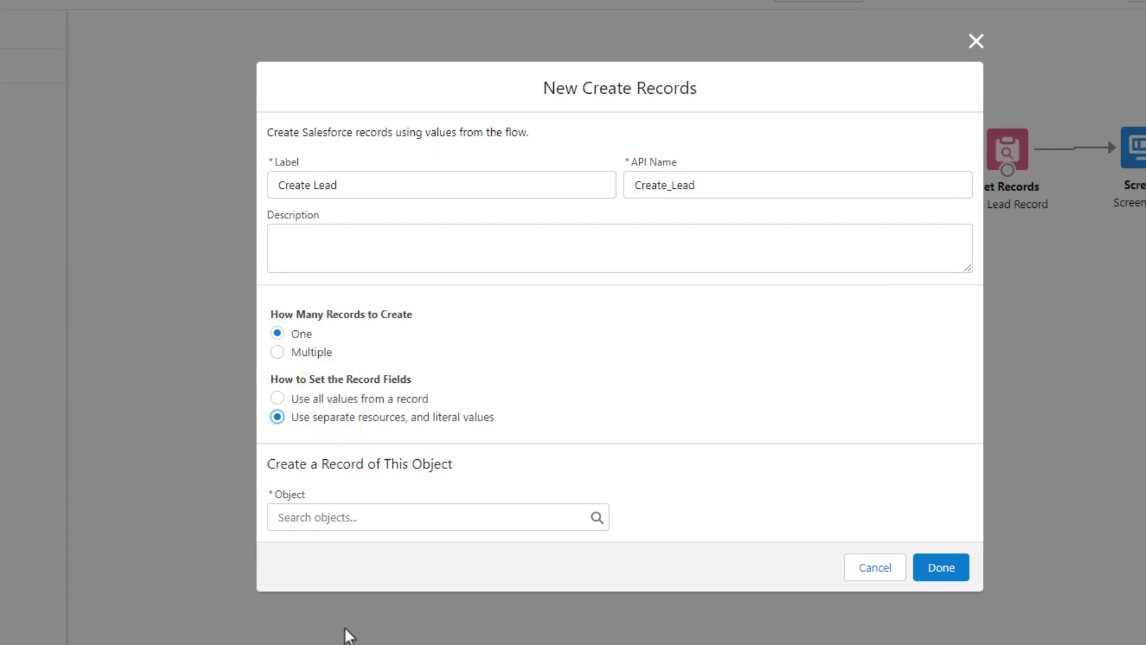
pyautogui.click(361, 520)
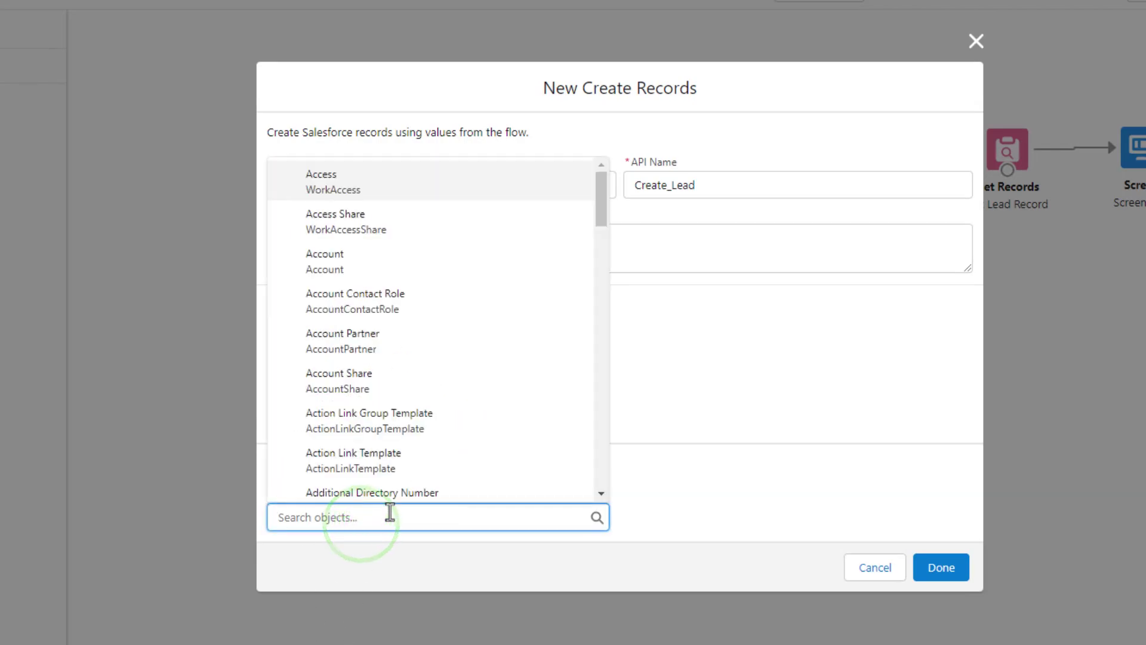
pyautogui.write('lead')
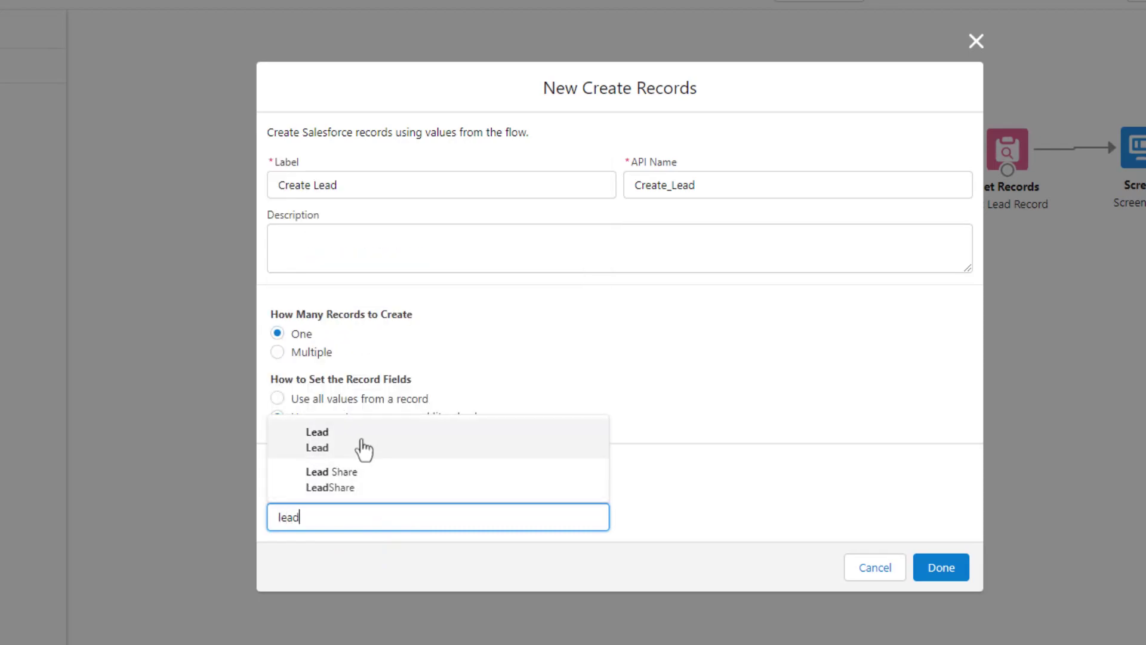
pyautogui.click(363, 448)
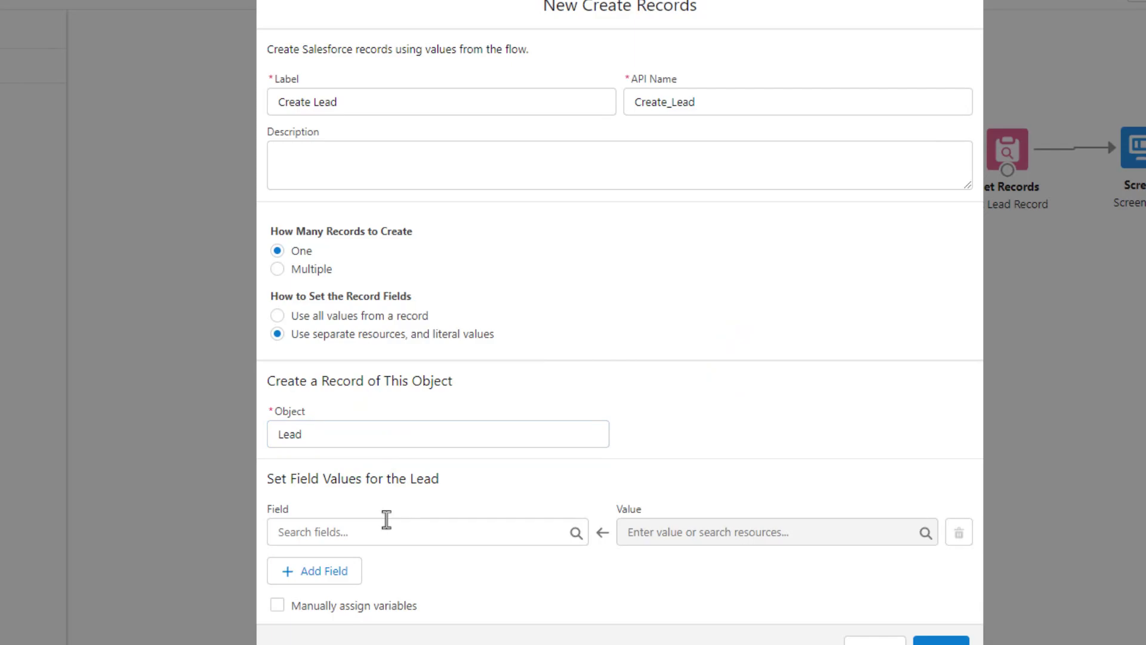
# Step: Add FirstName and LastName as the lead fields that the Create Lead element fills in
pyautogui.click(388, 536)
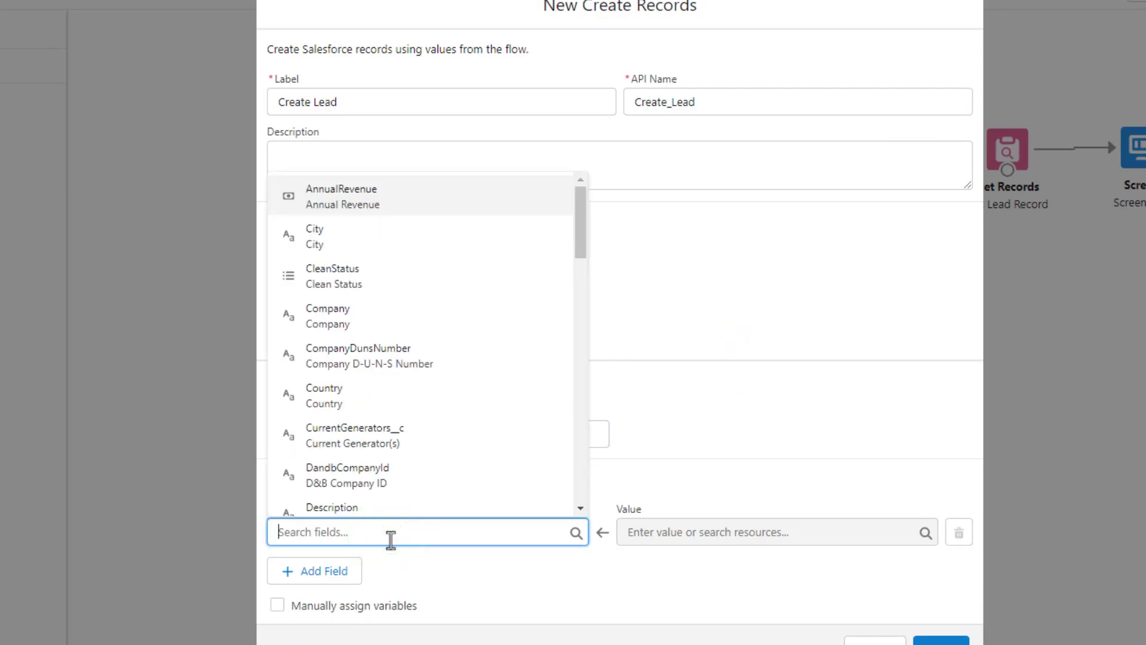
pyautogui.write('First')
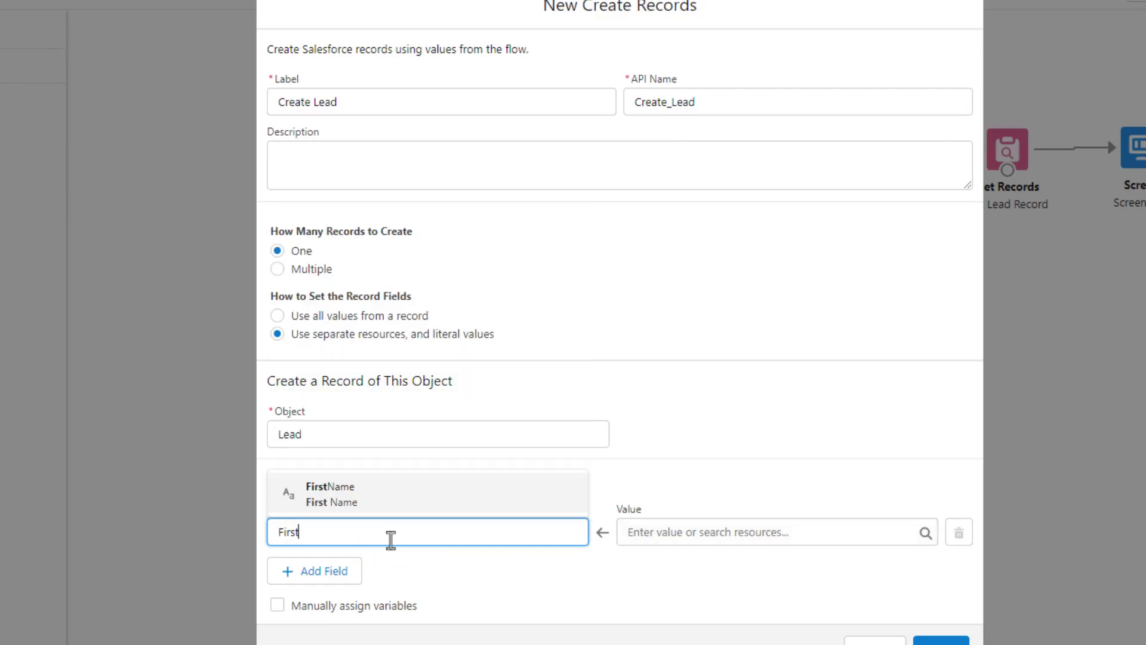
pyautogui.click(388, 498)
pyautogui.click(318, 572)
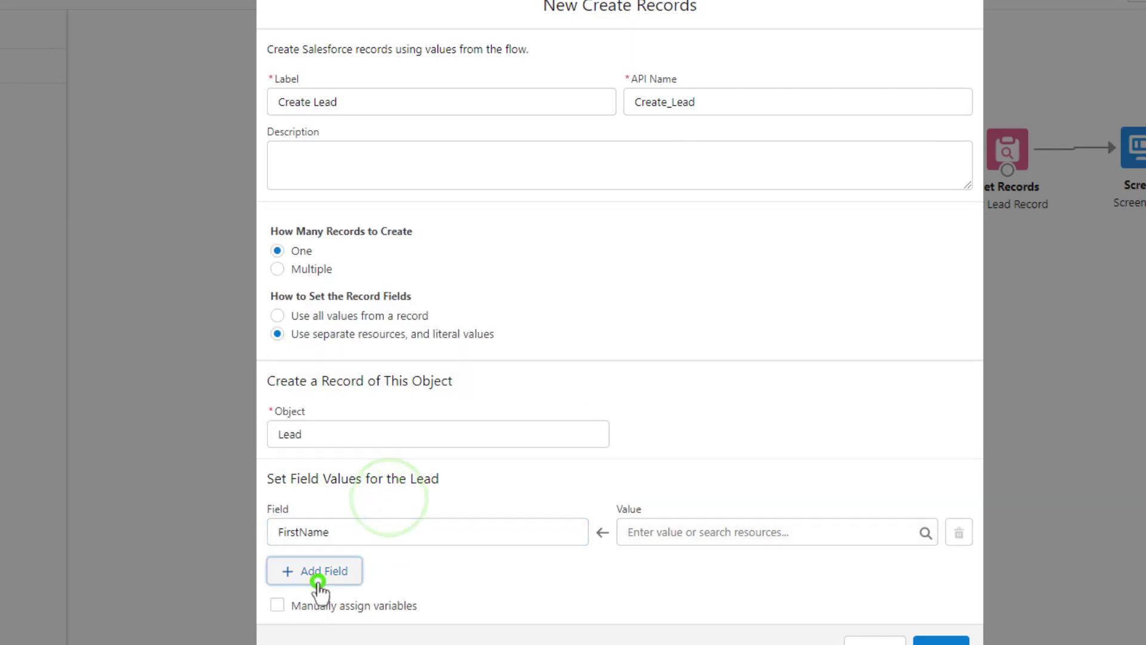
pyautogui.click(308, 576)
pyautogui.write('Last')
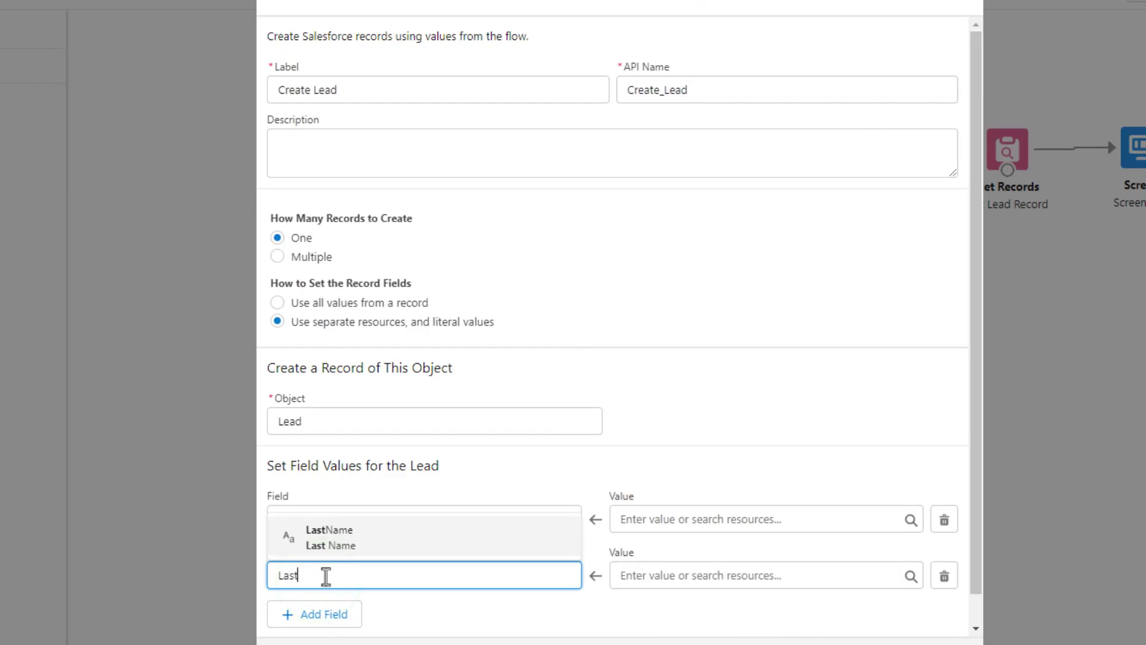
pyautogui.click(334, 535)
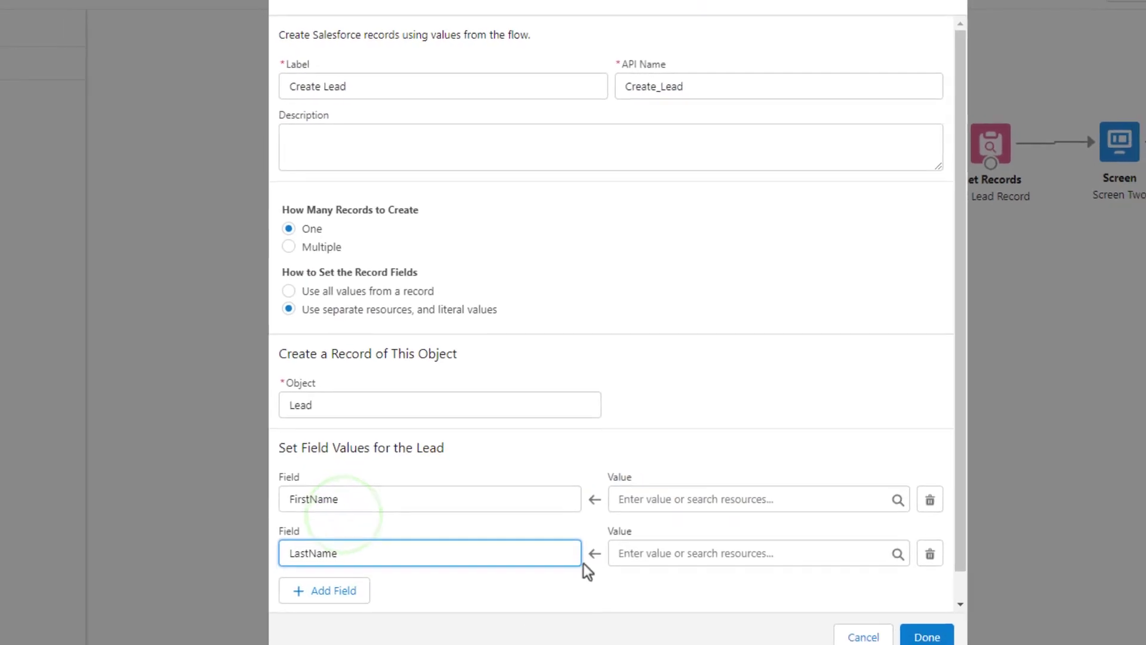
pyautogui.click(362, 512)
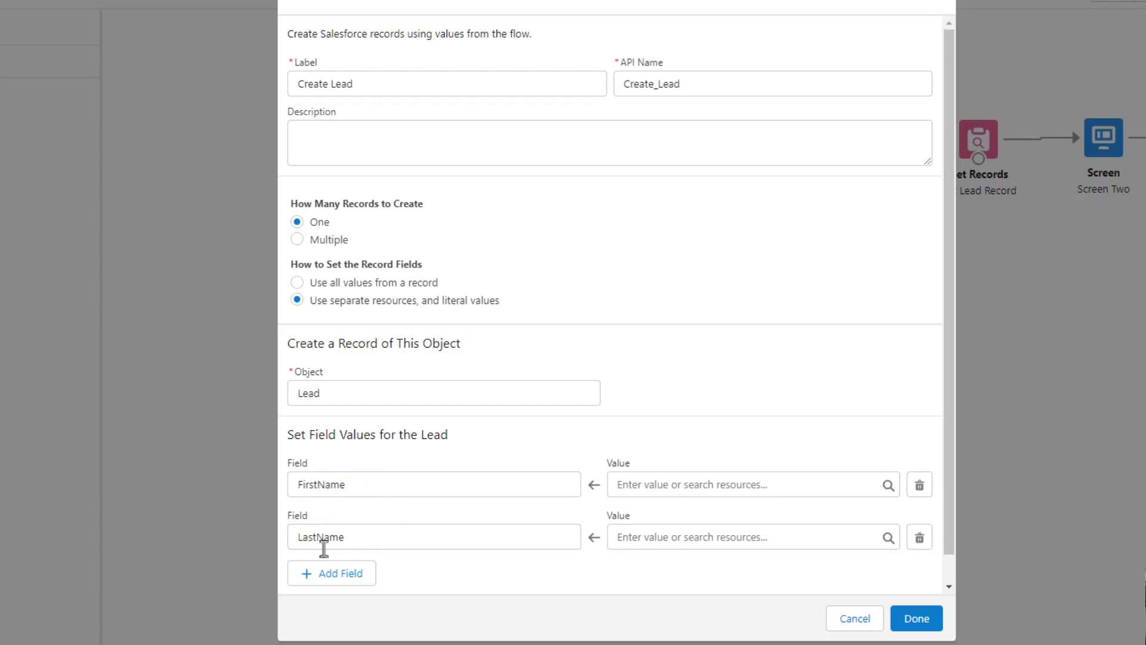
# Step: Assign the First_Name screen component to FirstName and Last_Name to LastName, and finish the Create Lead element
pyautogui.scroll(-1, 467, 562)
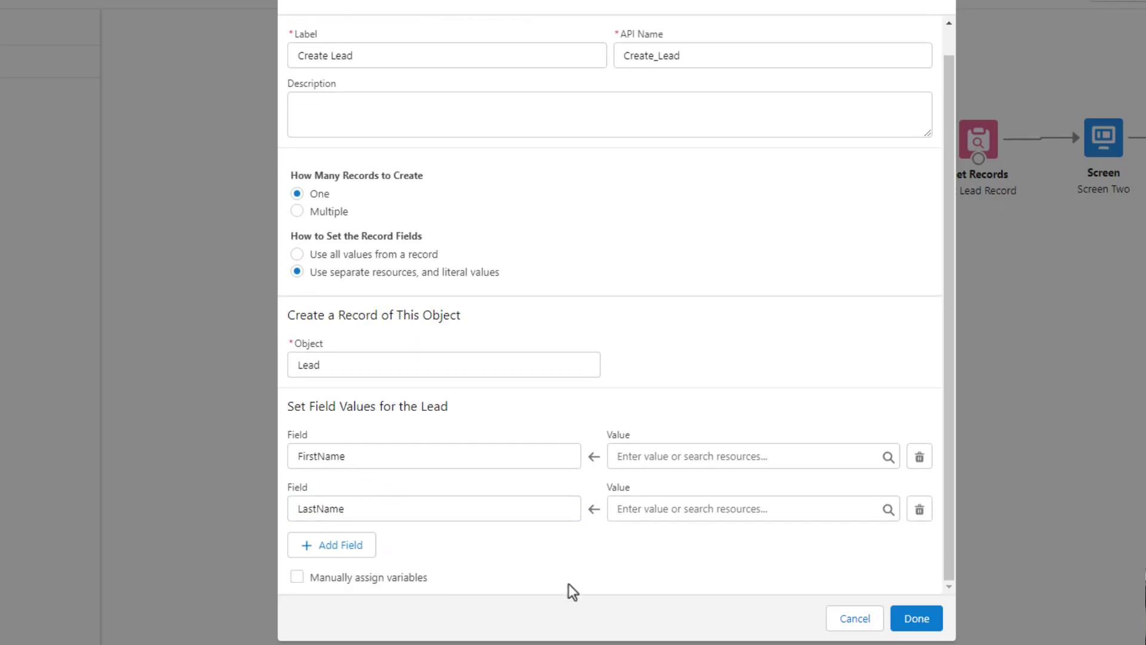
pyautogui.click(730, 460)
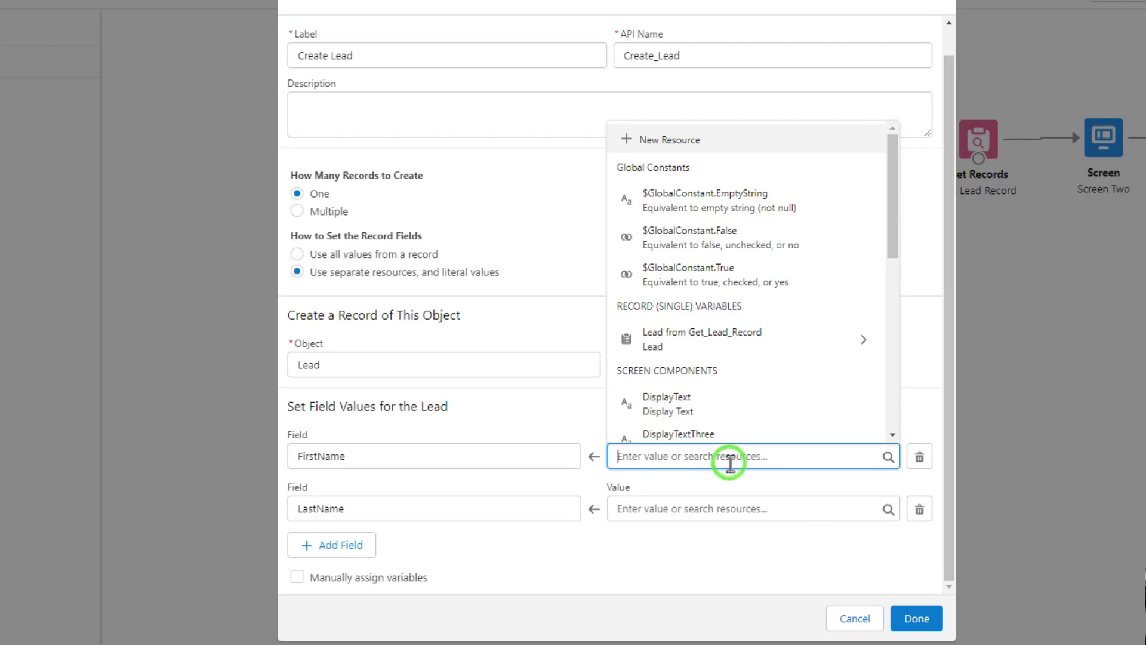
pyautogui.scroll(-5, 740, 346)
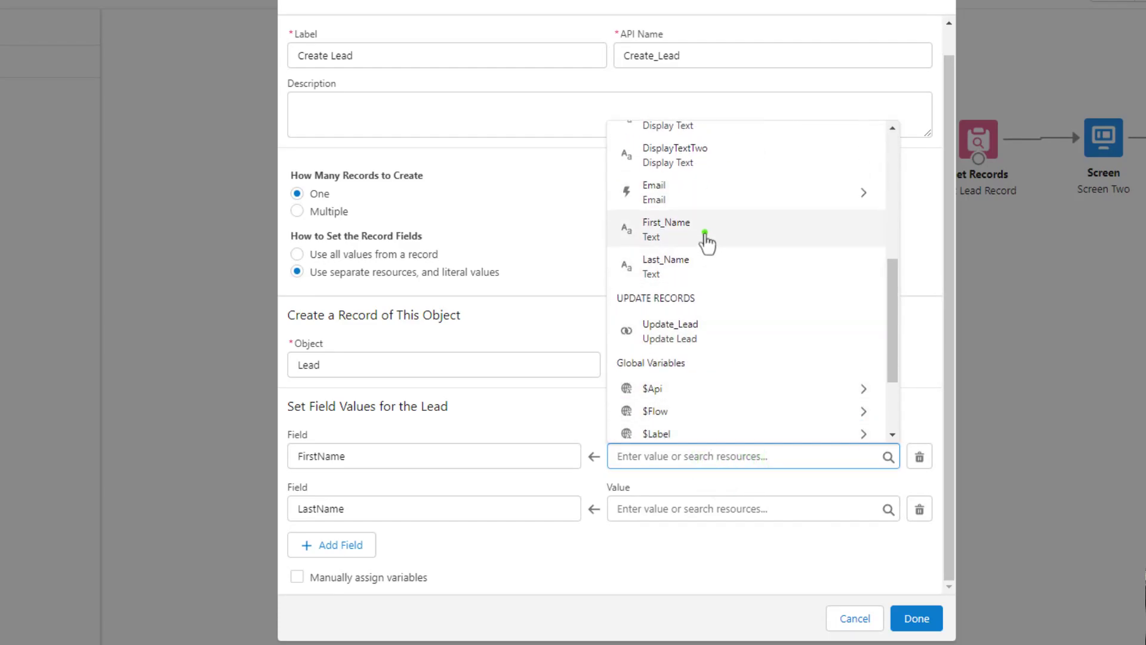
pyautogui.click(706, 239)
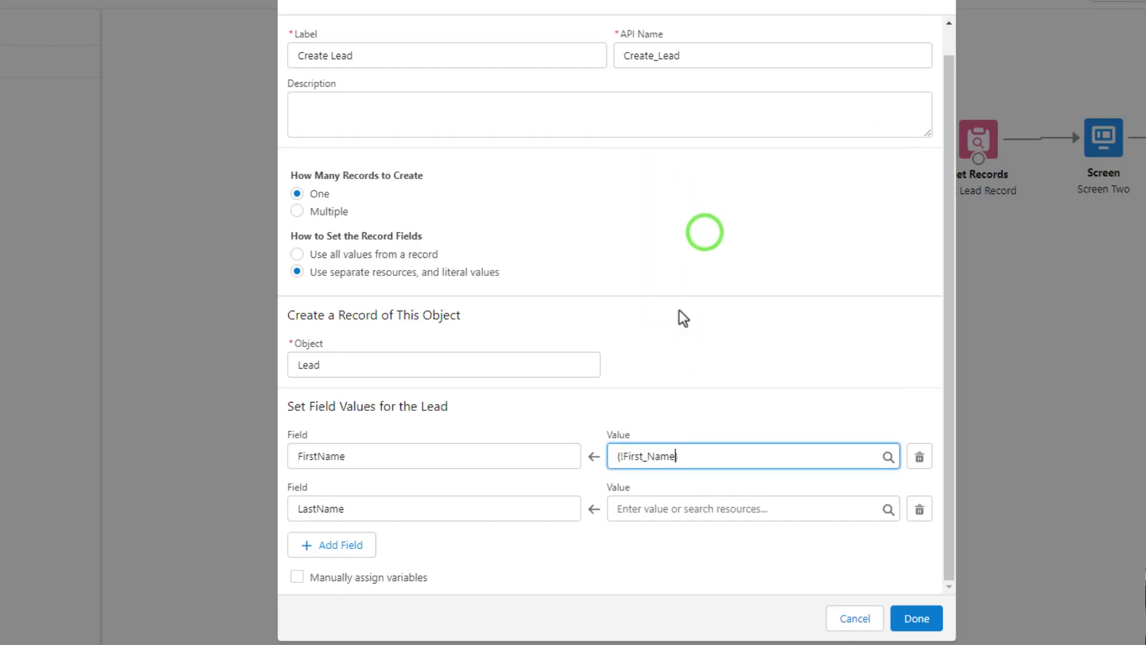
pyautogui.click(646, 508)
pyautogui.scroll(-2, 659, 388)
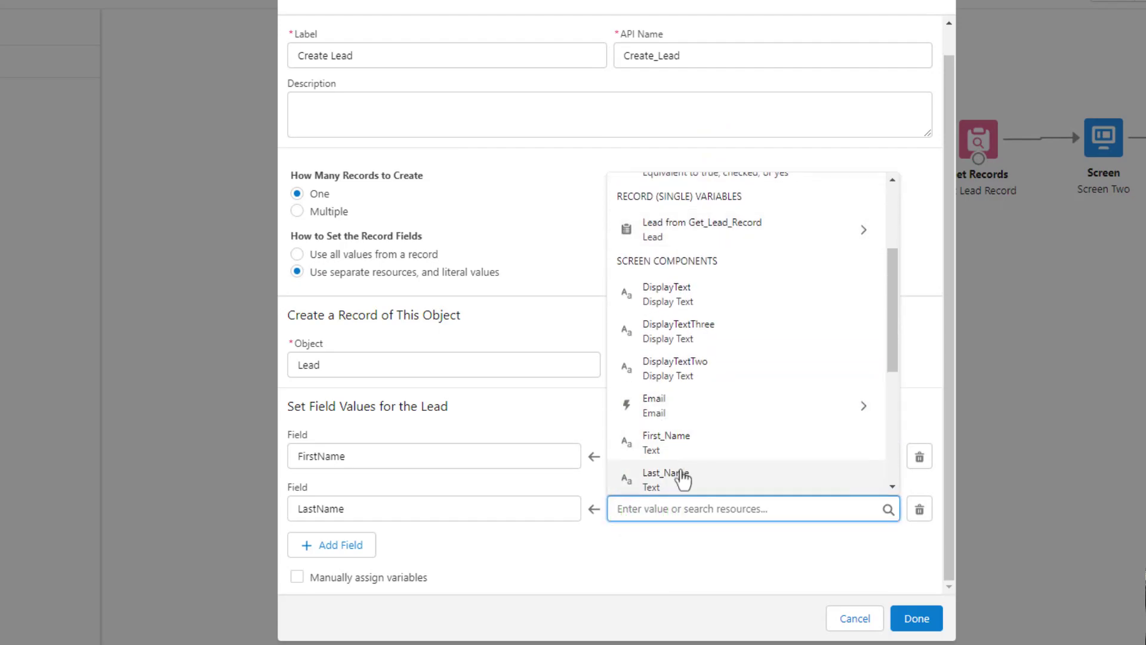
pyautogui.scroll(-2, 680, 454)
pyautogui.click(675, 404)
pyautogui.click(701, 380)
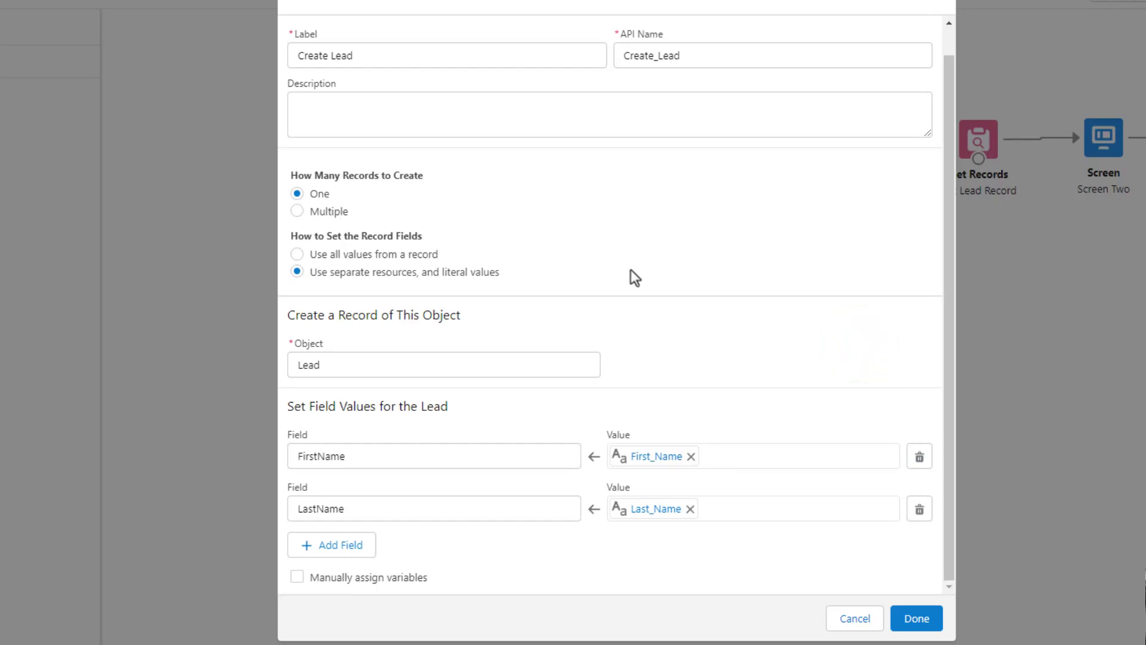
pyautogui.click(917, 618)
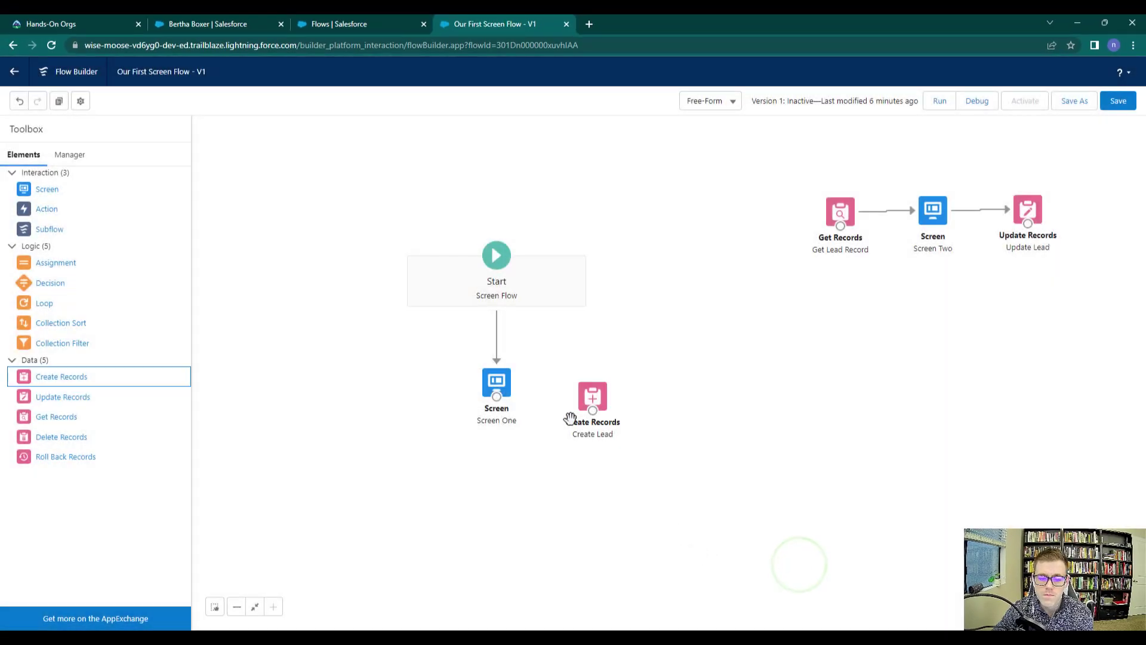
# Step: Line up the Create Lead element with Screen One, connect Screen One to it, and save the flow
pyautogui.moveTo(567, 415); pyautogui.dragTo(571, 408)
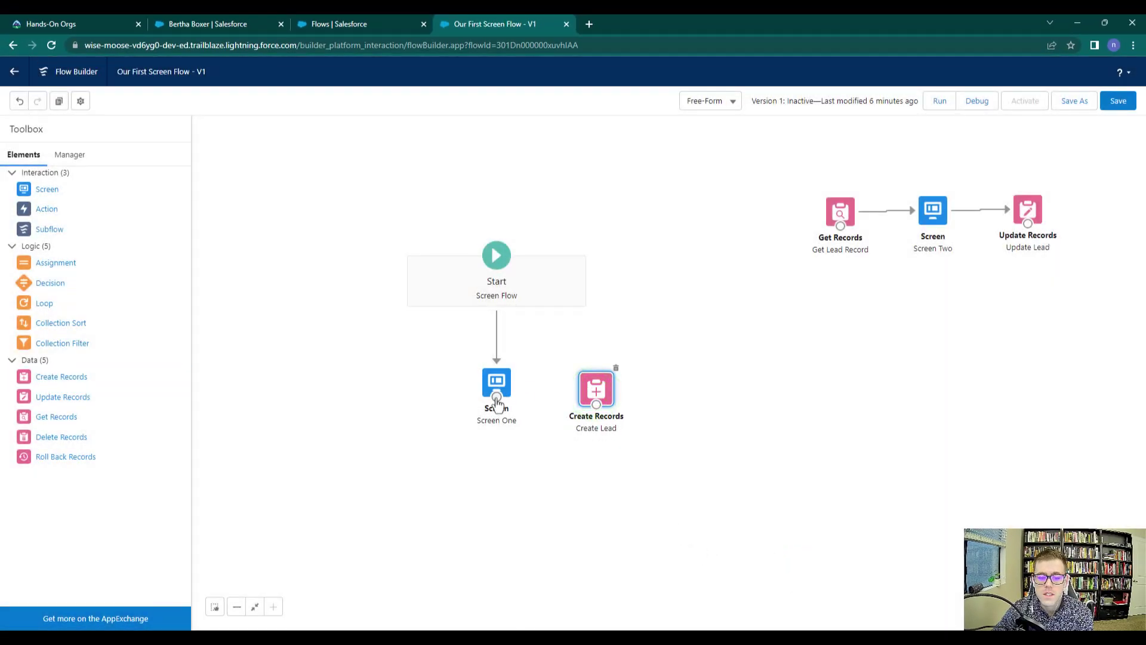
pyautogui.moveTo(496, 396); pyautogui.dragTo(630, 382)
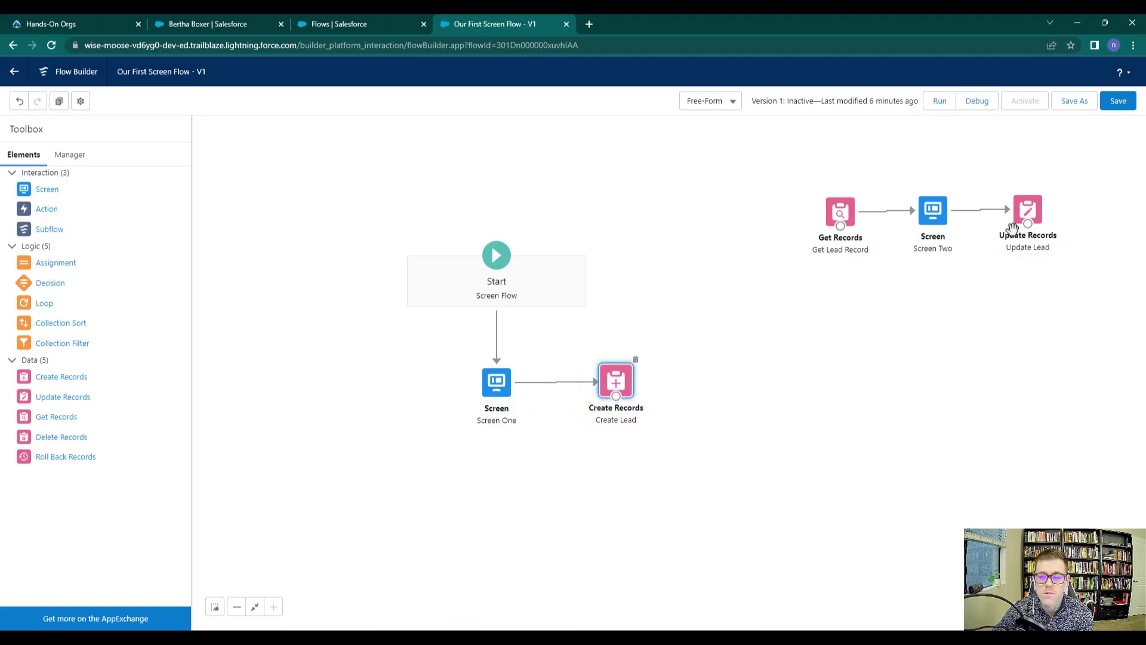
pyautogui.click(1116, 103)
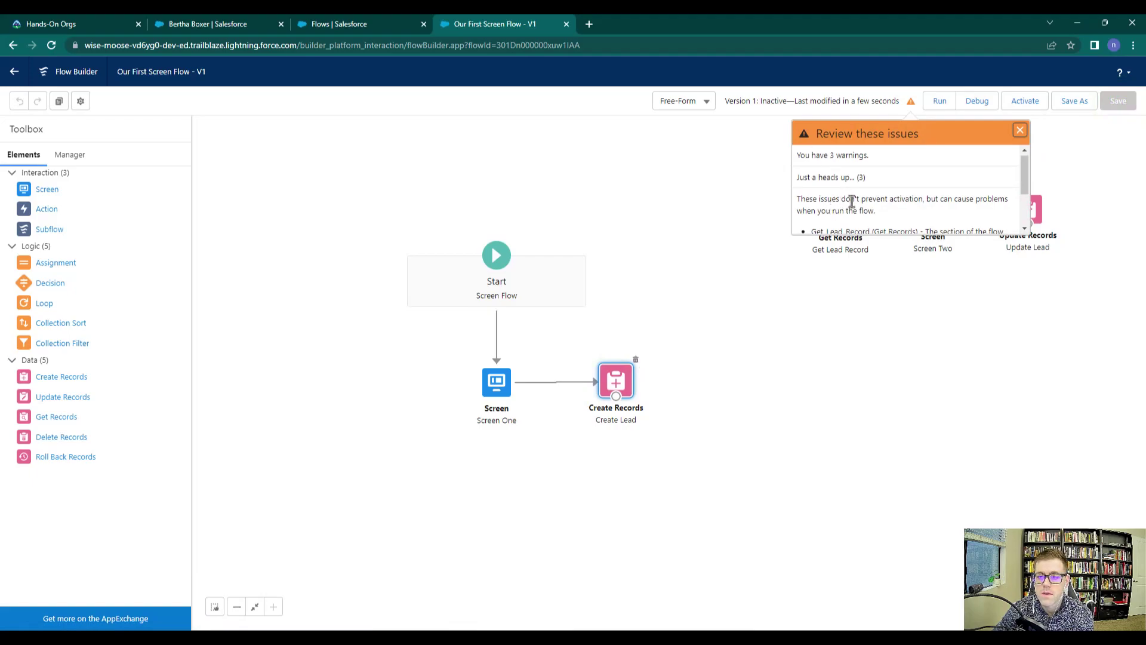
# Step: Read through the flow's warnings and dismiss the issue list
pyautogui.scroll(-1, 835, 205)
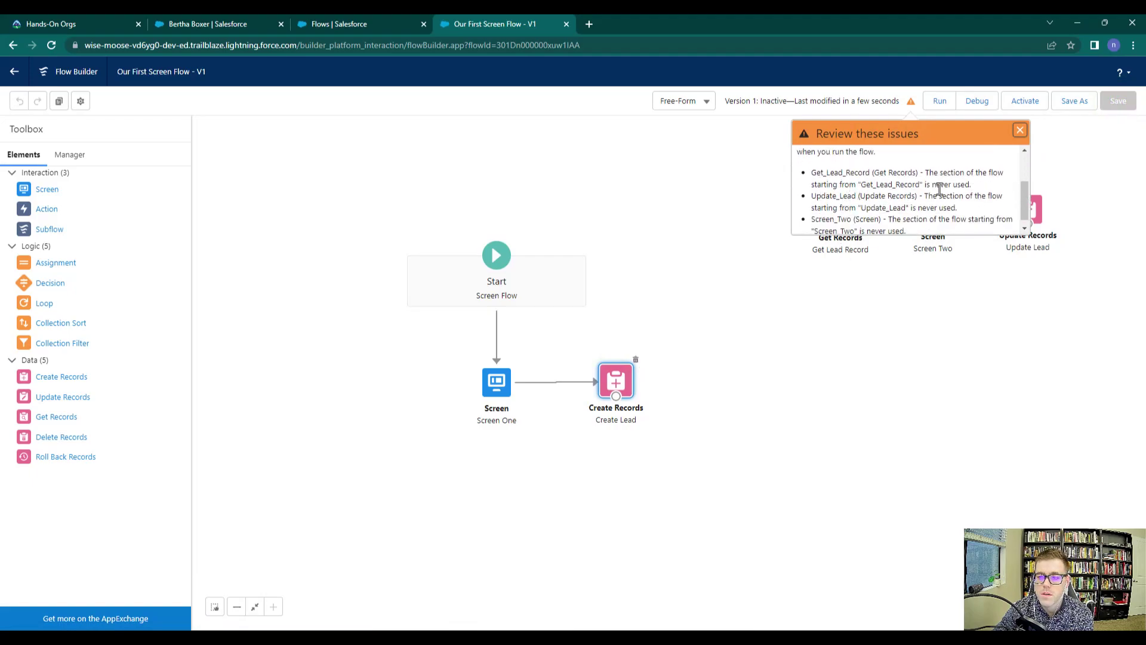
pyautogui.scroll(1, 940, 190)
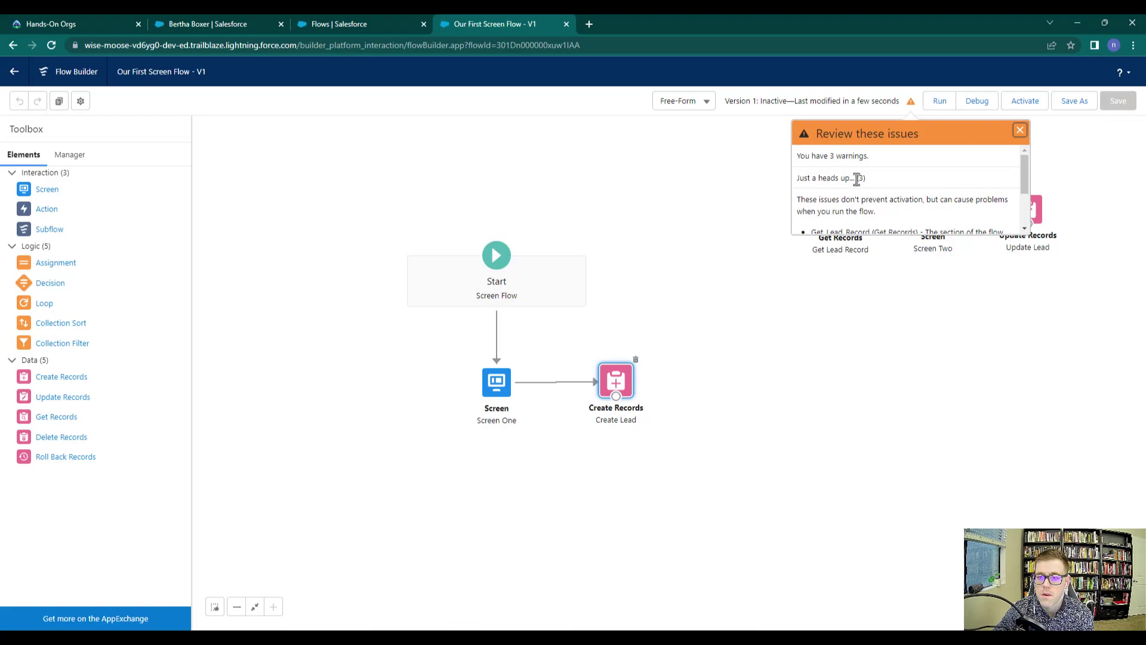
pyautogui.scroll(-1, 851, 206)
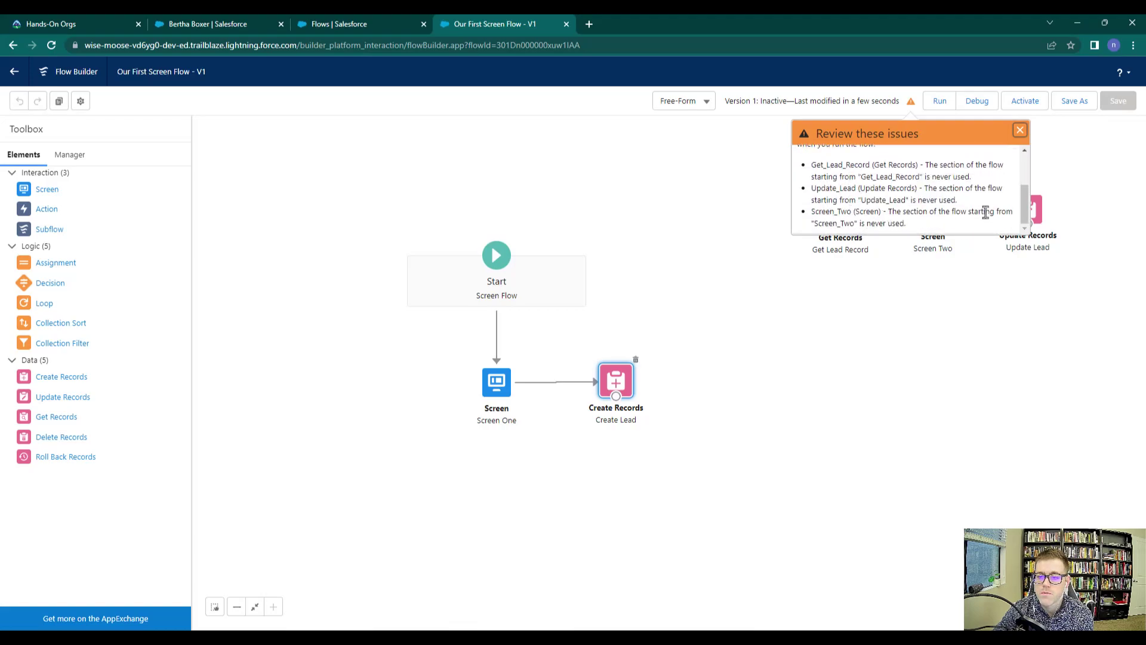
pyautogui.click(1019, 129)
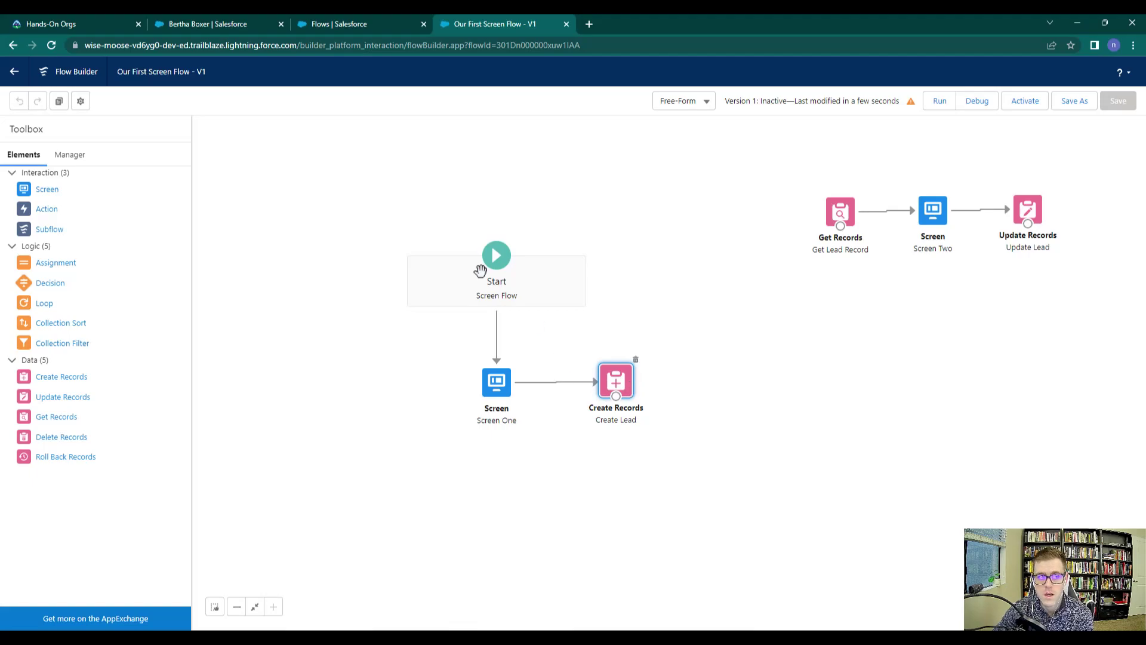
# Step: Switch to the Salesforce lead record's browser tab, go to the Leads list and open a blank new lead form
pyautogui.click(231, 23)
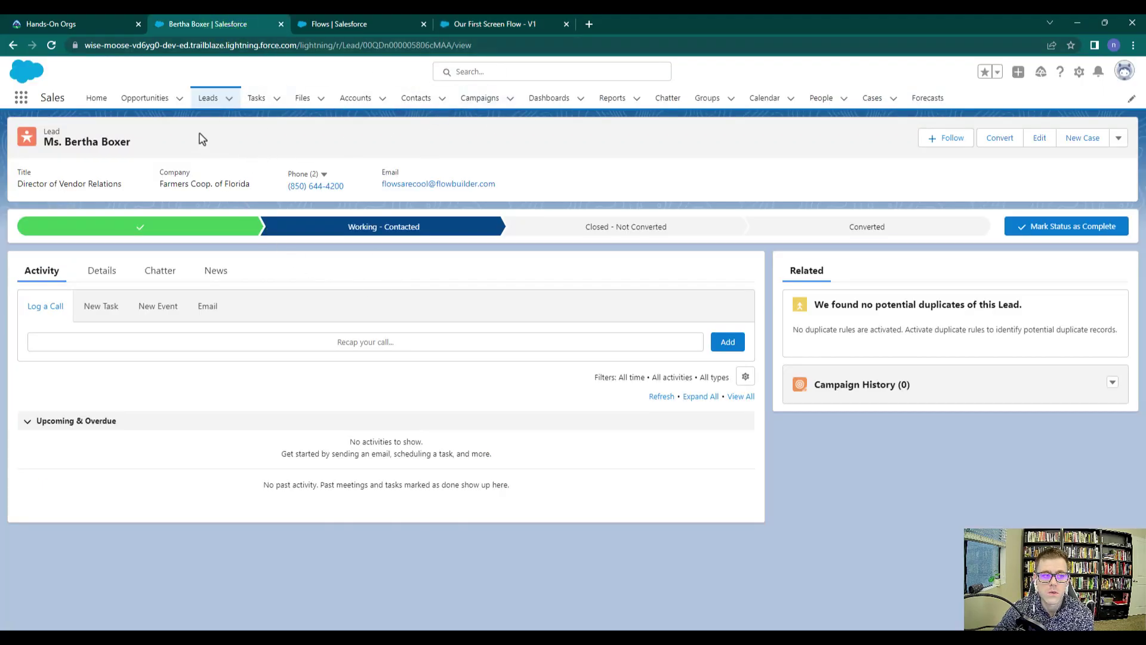
pyautogui.click(207, 99)
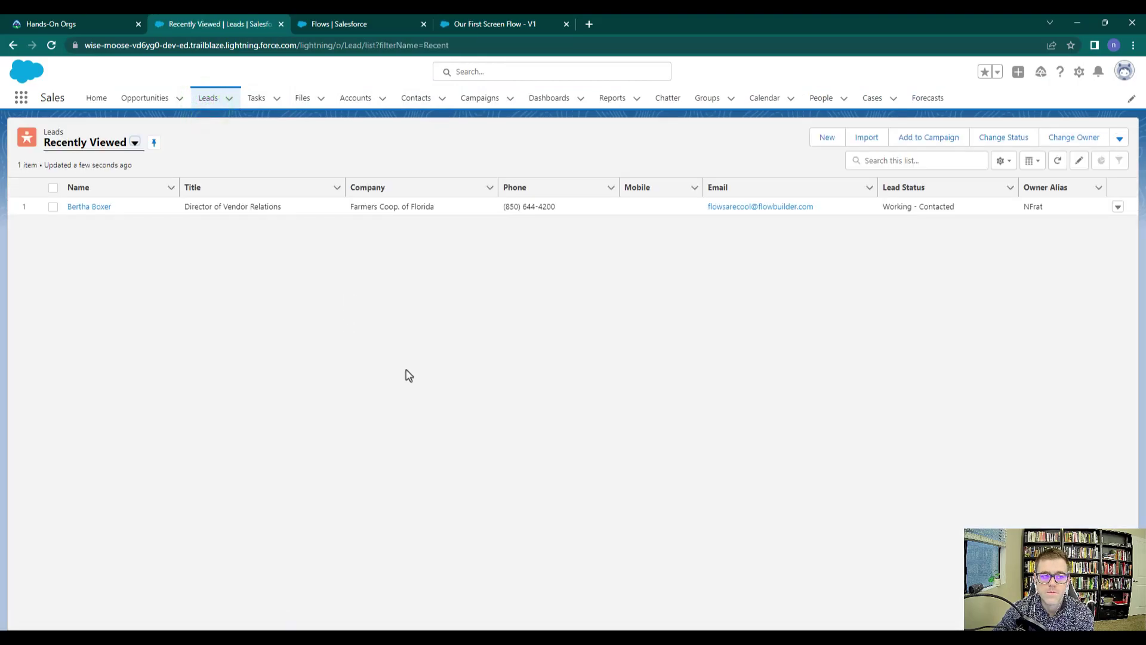
pyautogui.click(827, 138)
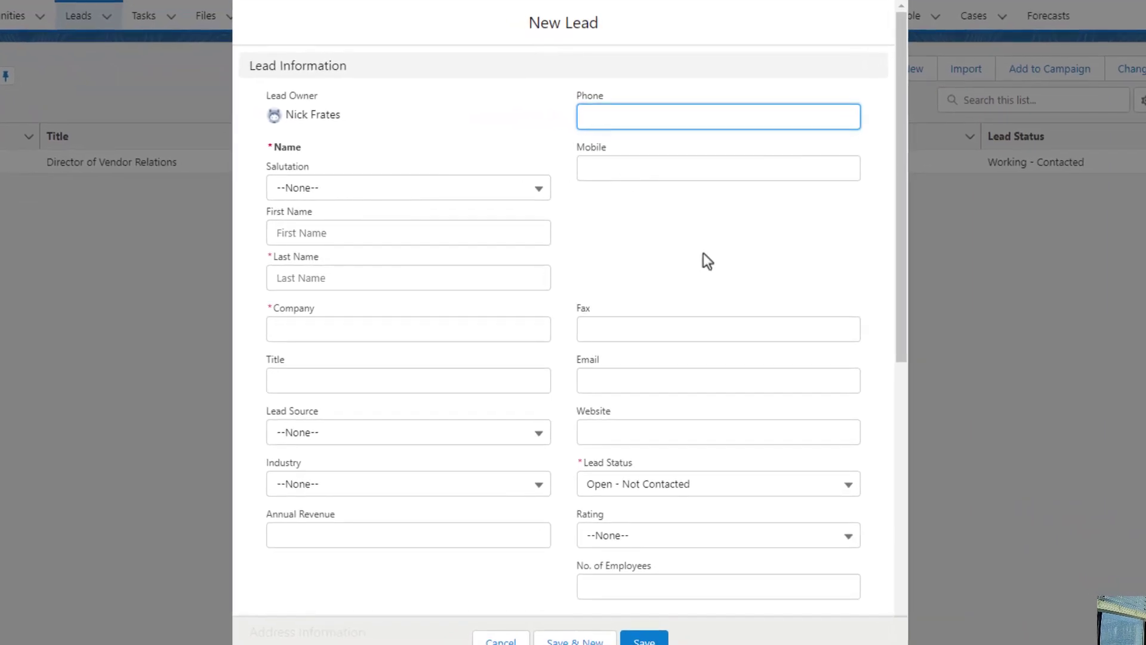
# Step: Examine the New Lead form for the fields marked as required, from the lead information down to the description
pyautogui.moveTo(336, 304); pyautogui.dragTo(278, 306)
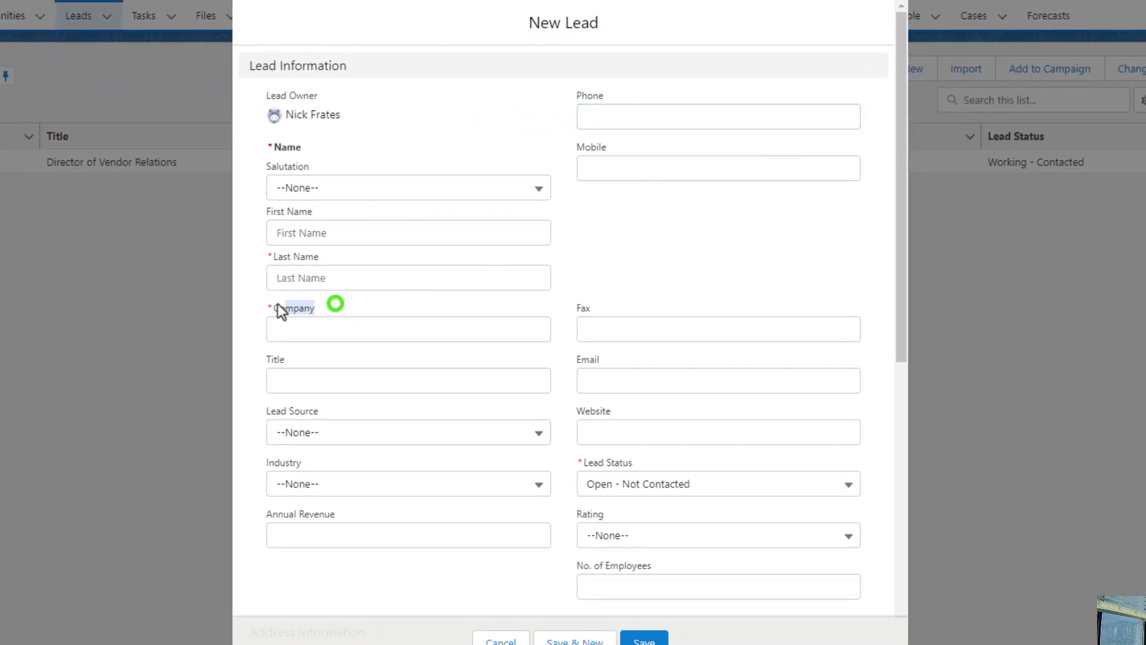
pyautogui.moveTo(663, 459); pyautogui.dragTo(631, 511)
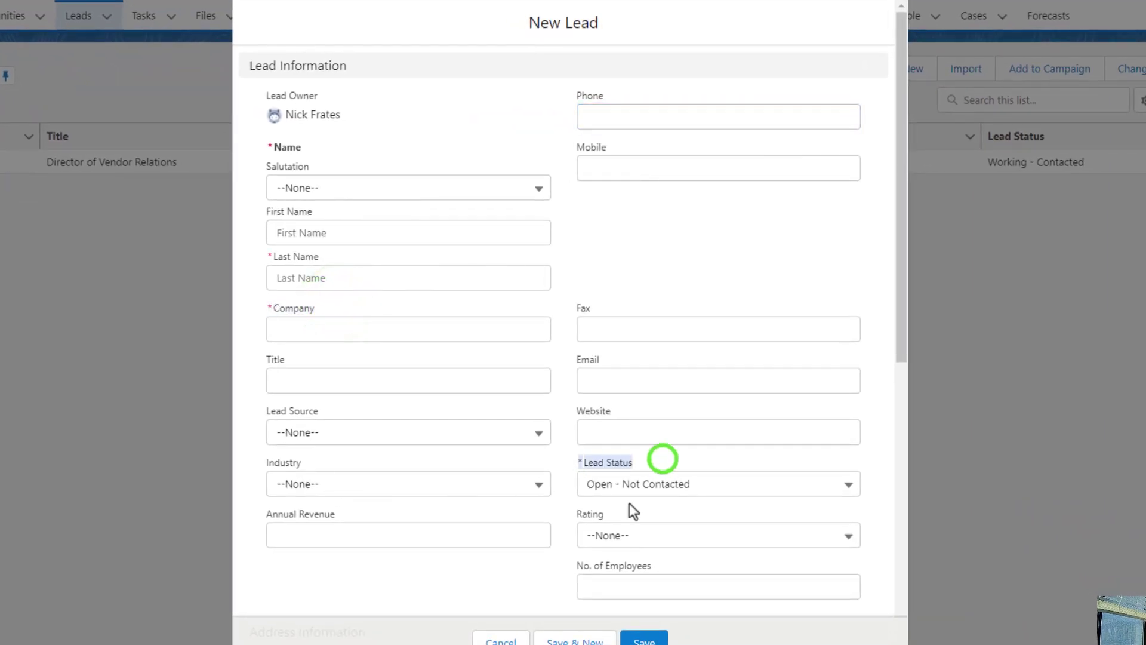
pyautogui.scroll(-10, 629, 503)
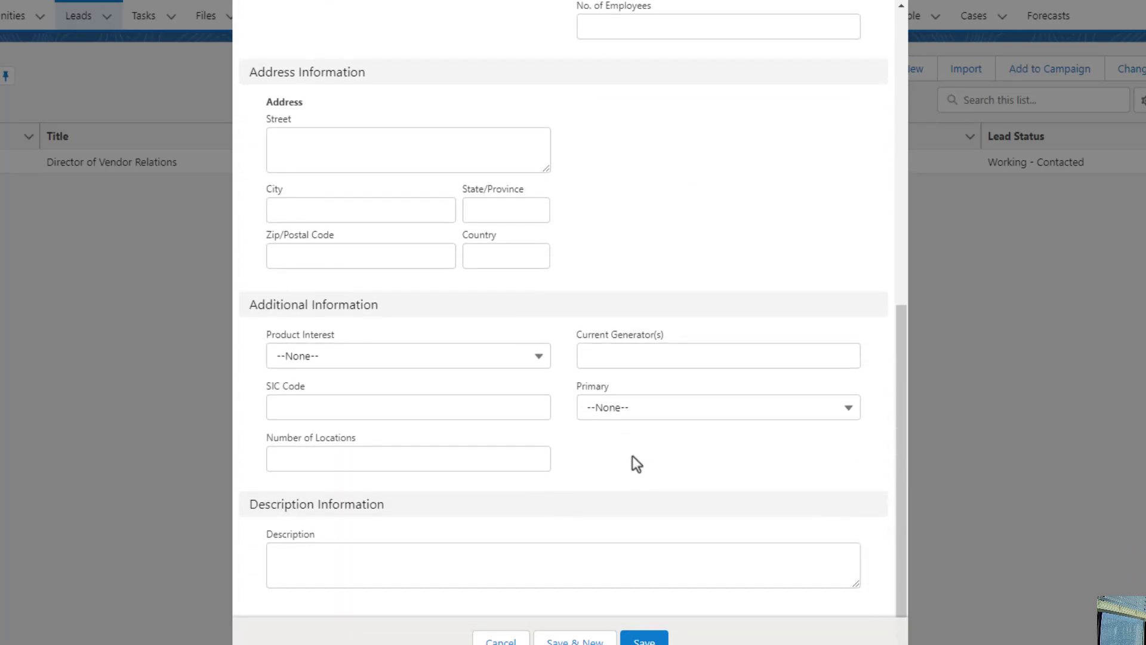
pyautogui.scroll(8, 600, 540)
pyautogui.click(458, 424)
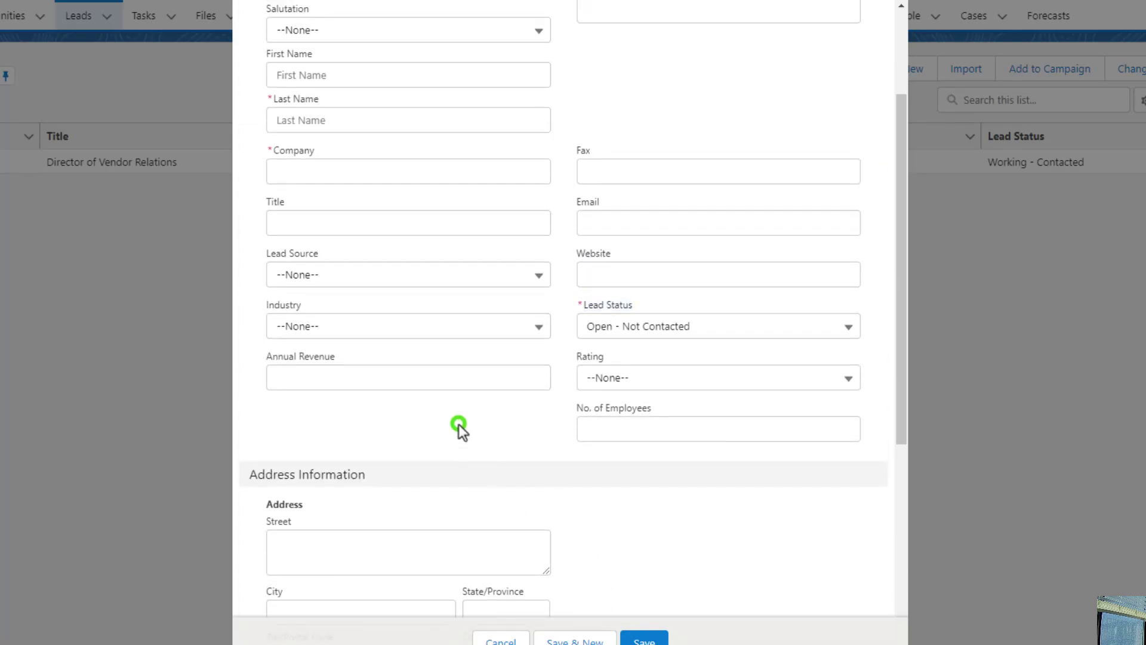
pyautogui.scroll(3, 463, 448)
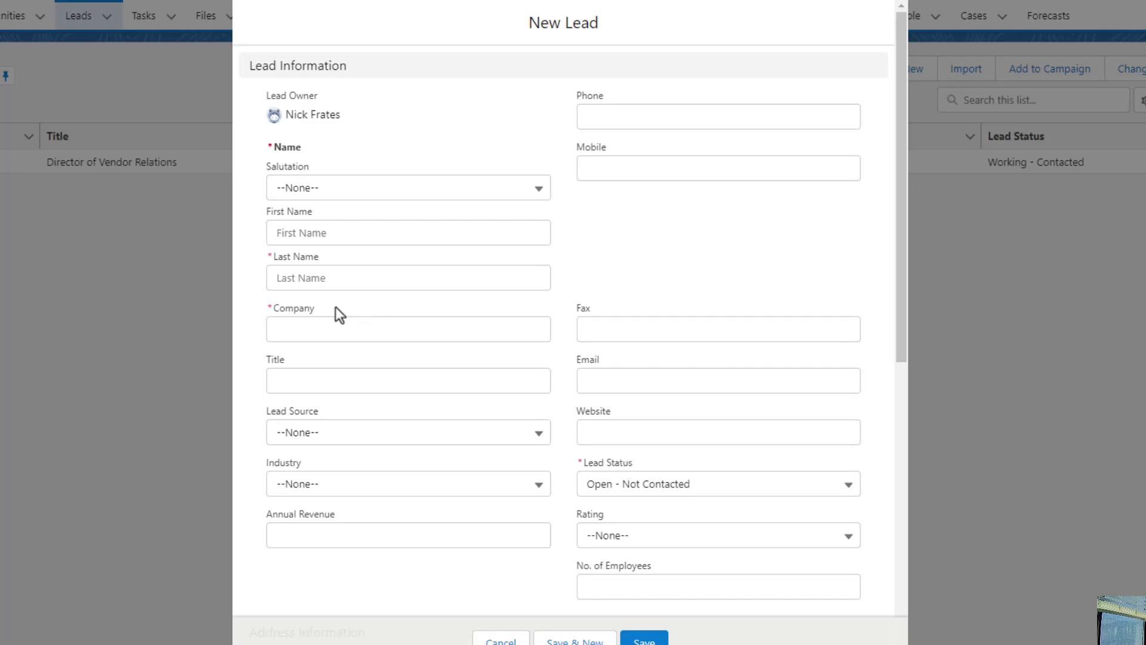
pyautogui.click(317, 308)
pyautogui.click(257, 313)
pyautogui.click(382, 304)
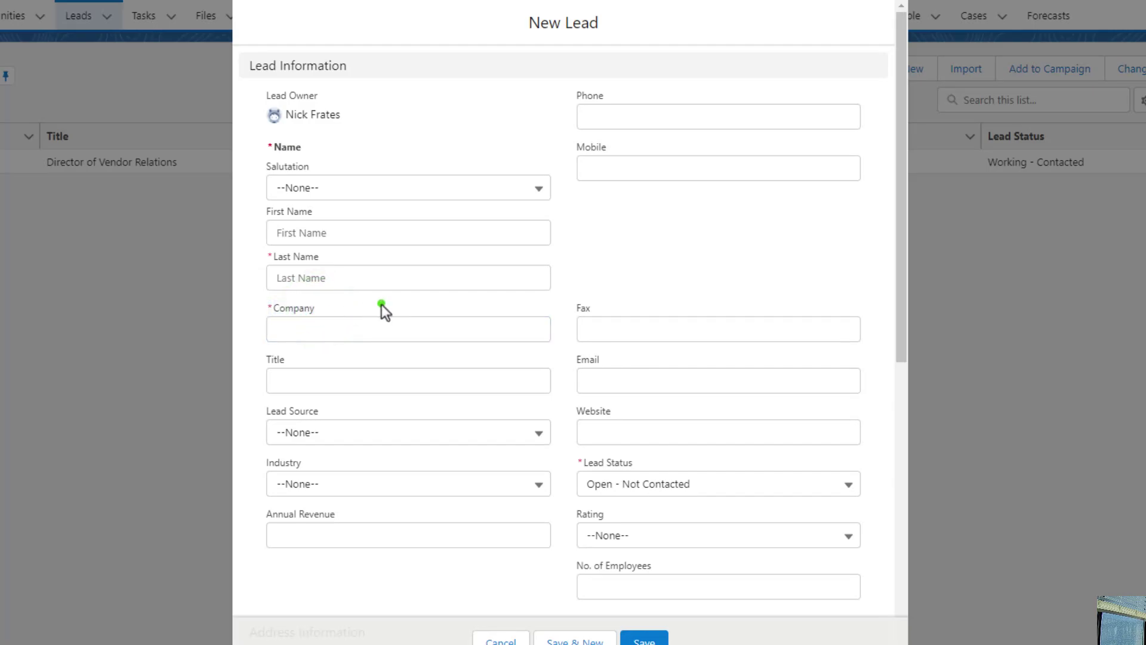
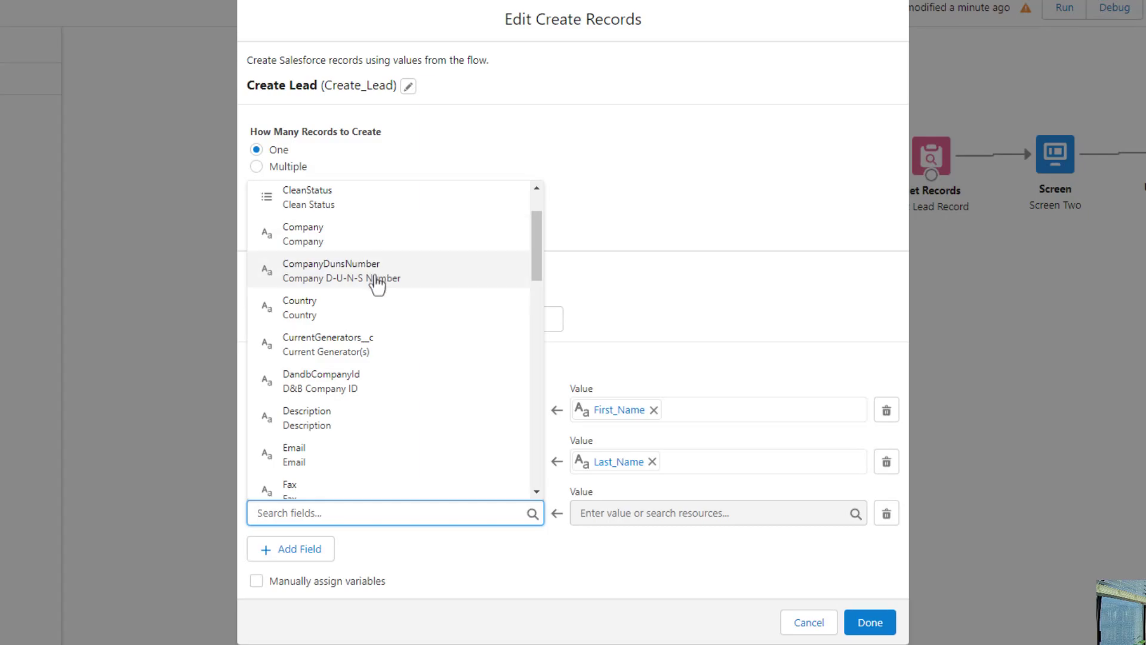
# Step: Add the Company and Status fields to the field values set by the Create Lead element
pyautogui.scroll(2, 370, 265)
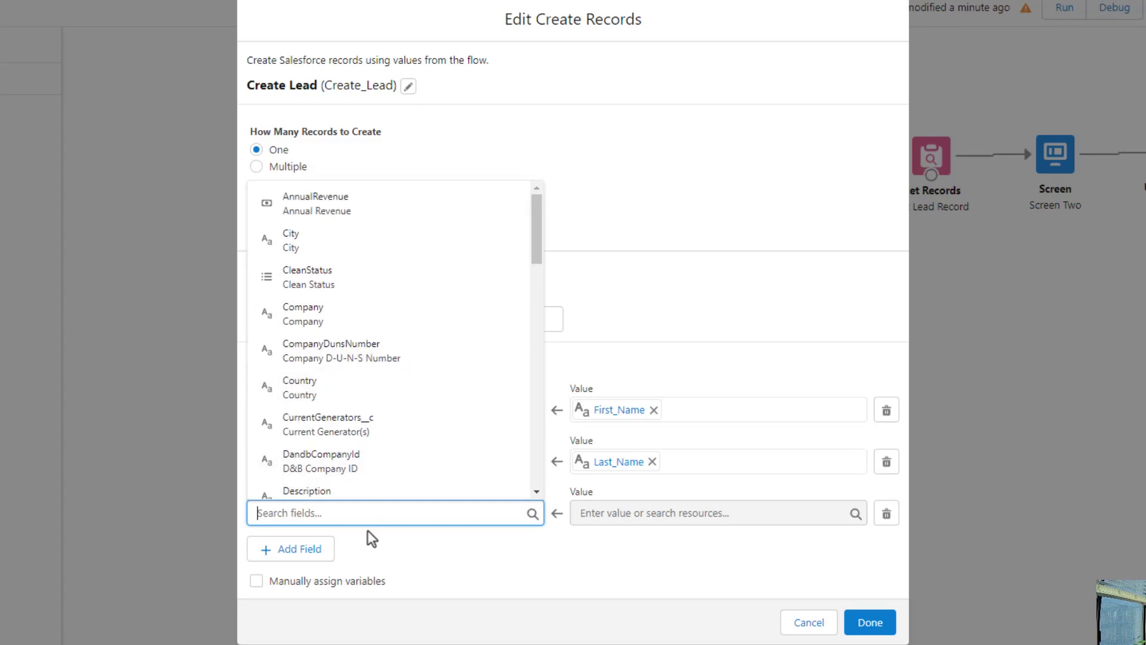
pyautogui.click(379, 311)
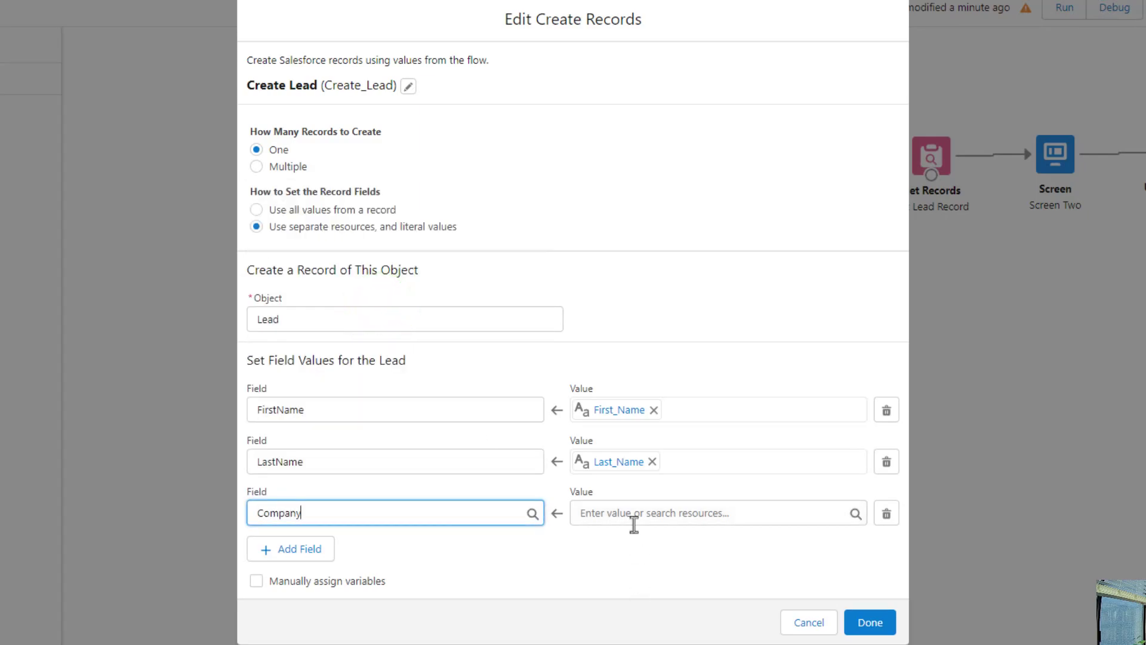
pyautogui.click(297, 548)
pyautogui.scroll(-1, 476, 582)
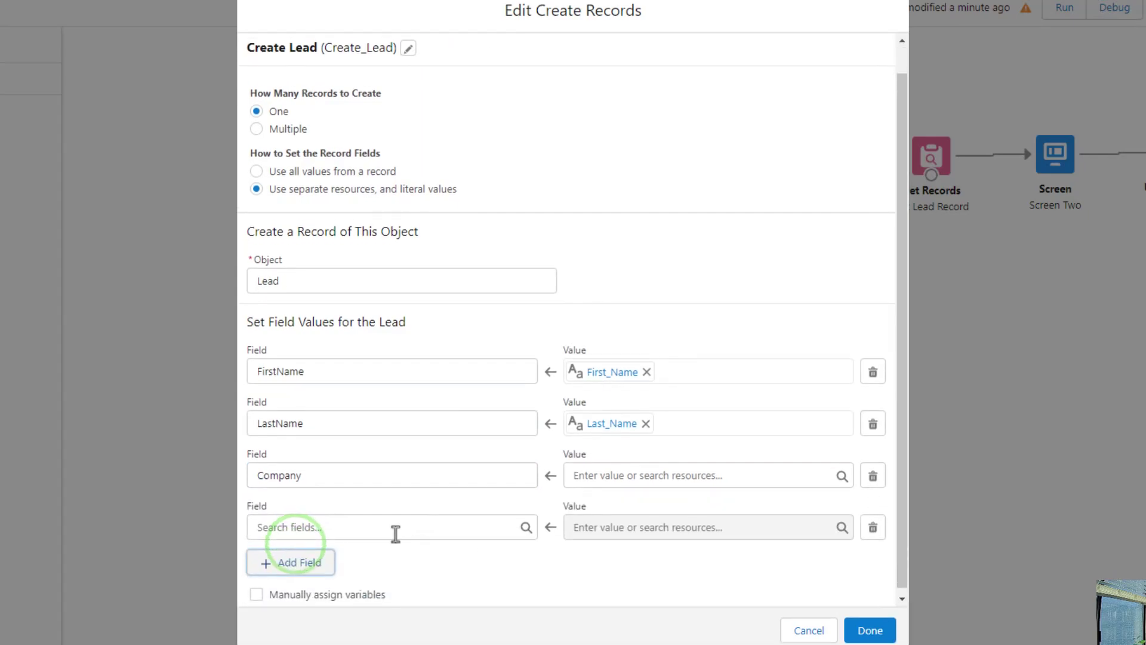
pyautogui.click(335, 524)
pyautogui.scroll(-5, 371, 441)
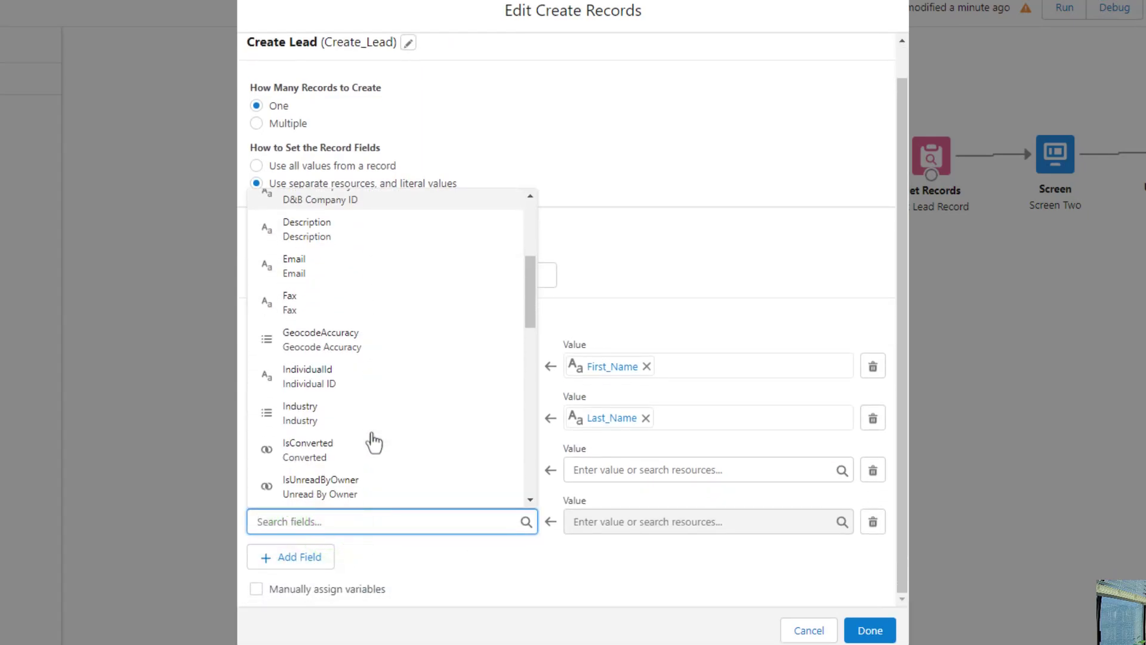
pyautogui.scroll(-6, 374, 441)
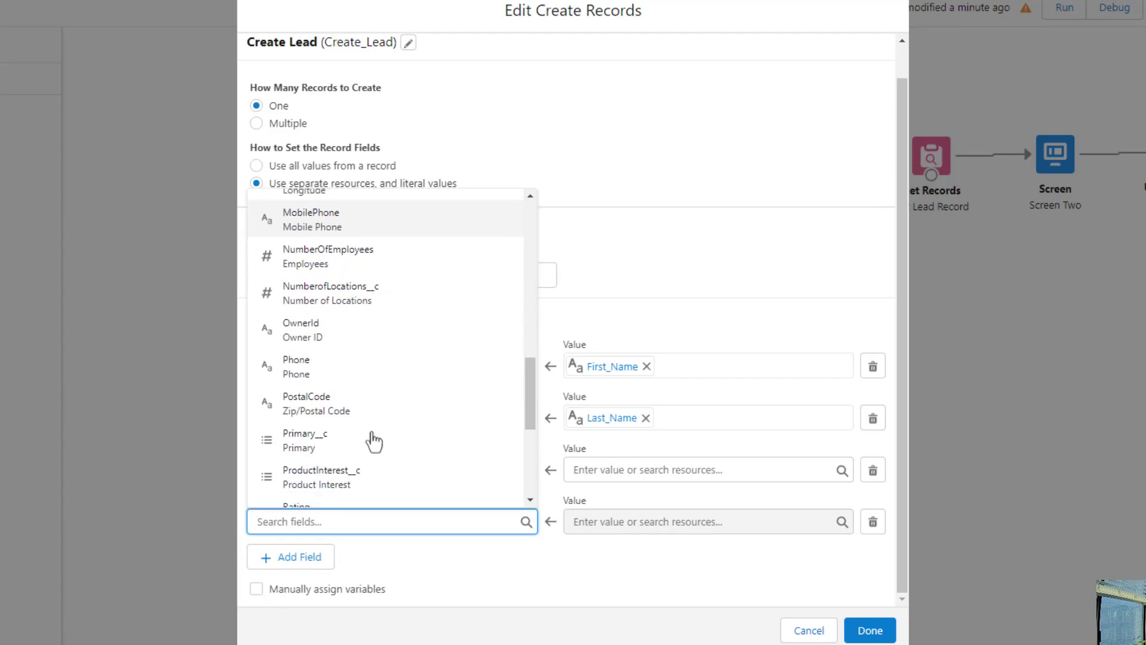
pyautogui.scroll(-5, 373, 440)
pyautogui.click(376, 389)
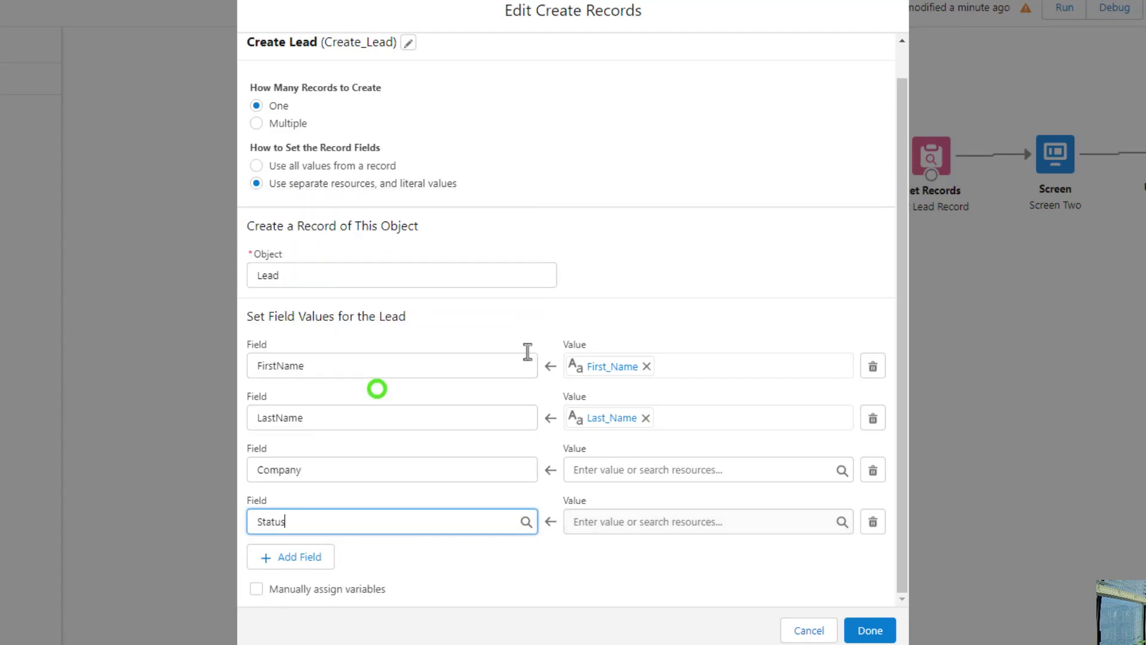
pyautogui.click(728, 208)
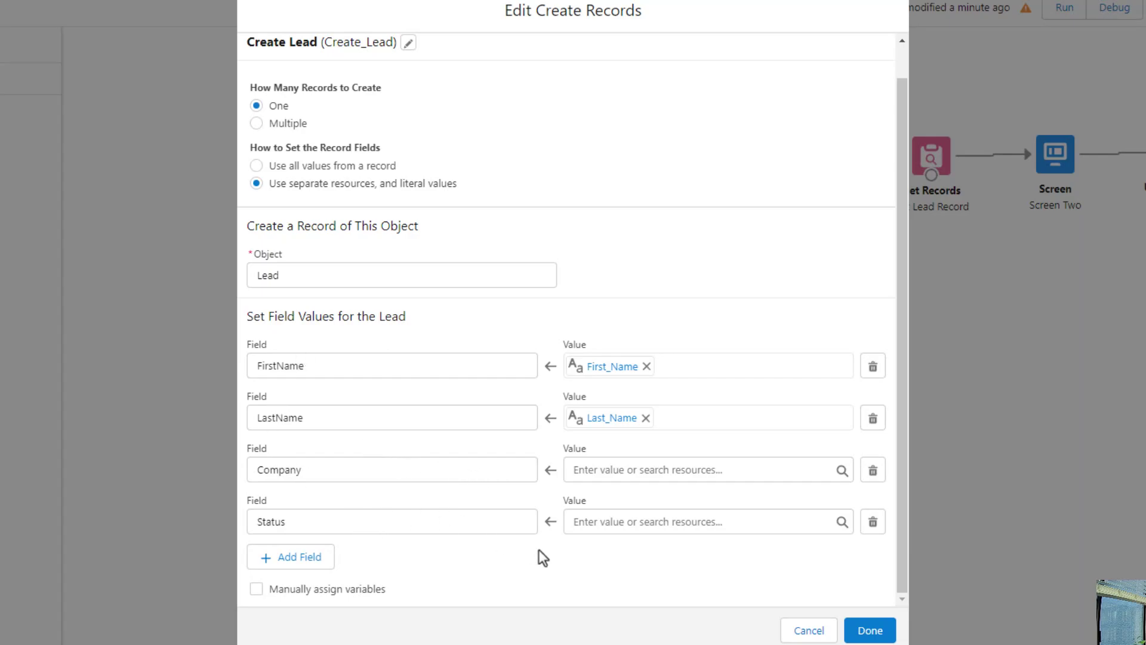
# Step: Set the Company value to Universal Containers and the Status value to Open - Not Contacted
pyautogui.click(634, 469)
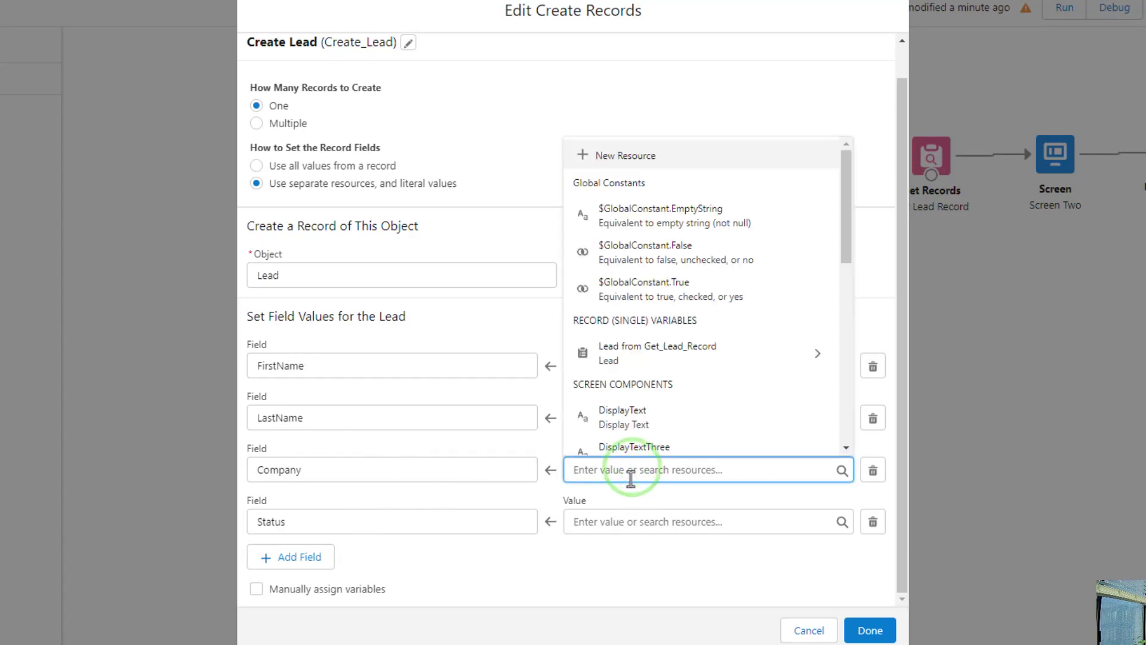
pyautogui.write('Universal Containers')
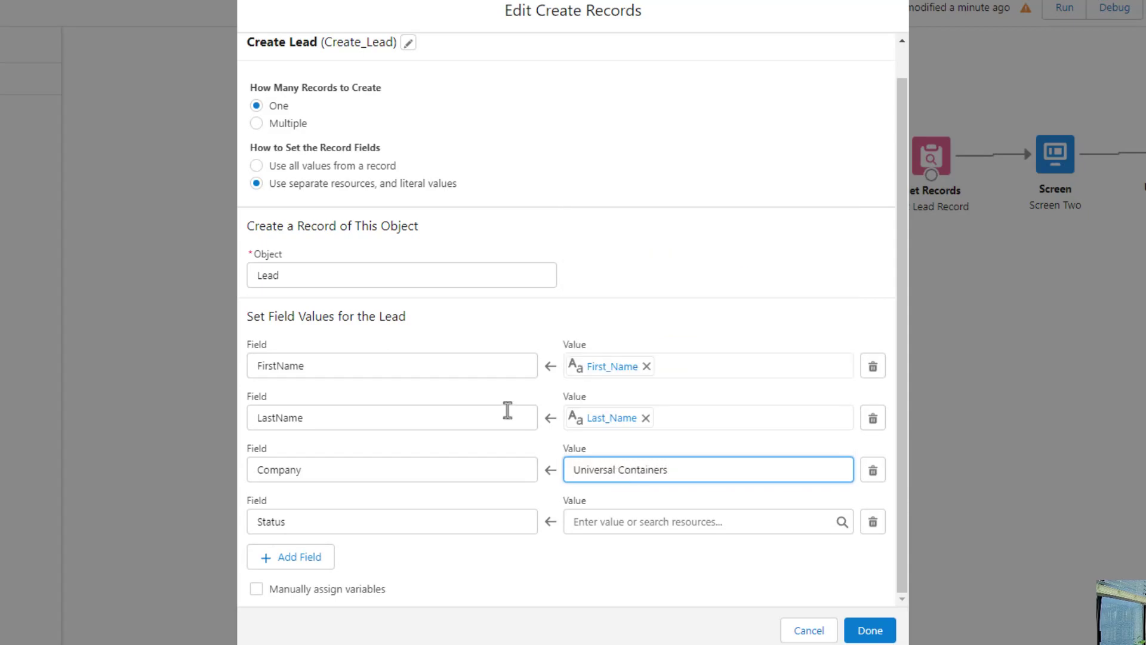
pyautogui.click(544, 574)
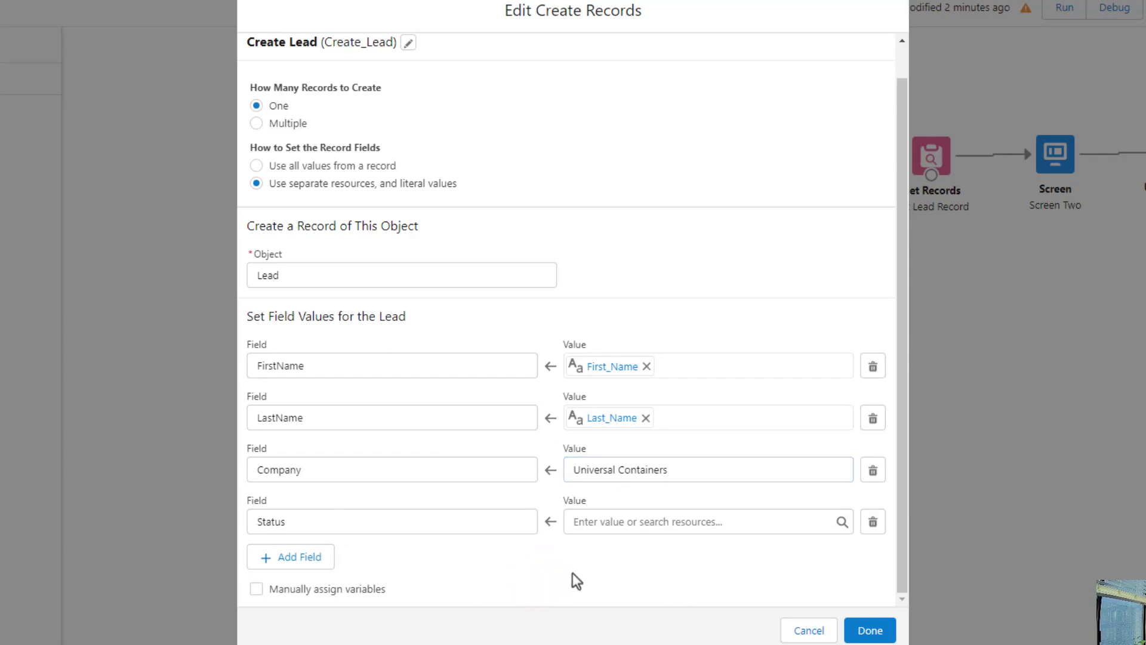
pyautogui.click(605, 522)
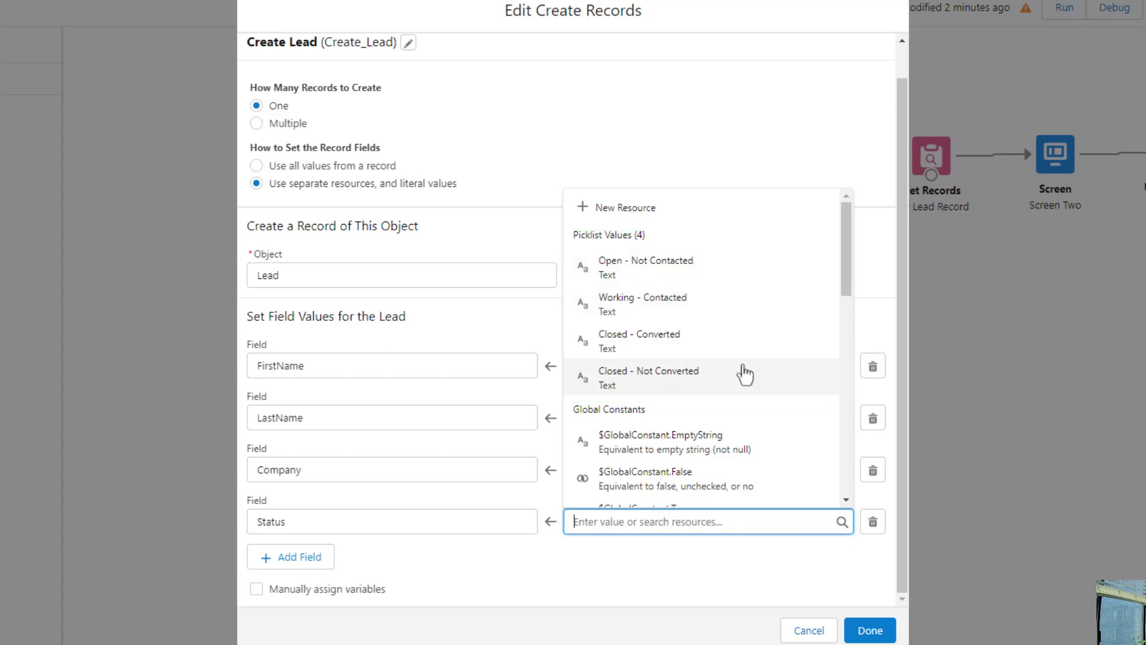
pyautogui.click(702, 276)
pyautogui.click(678, 575)
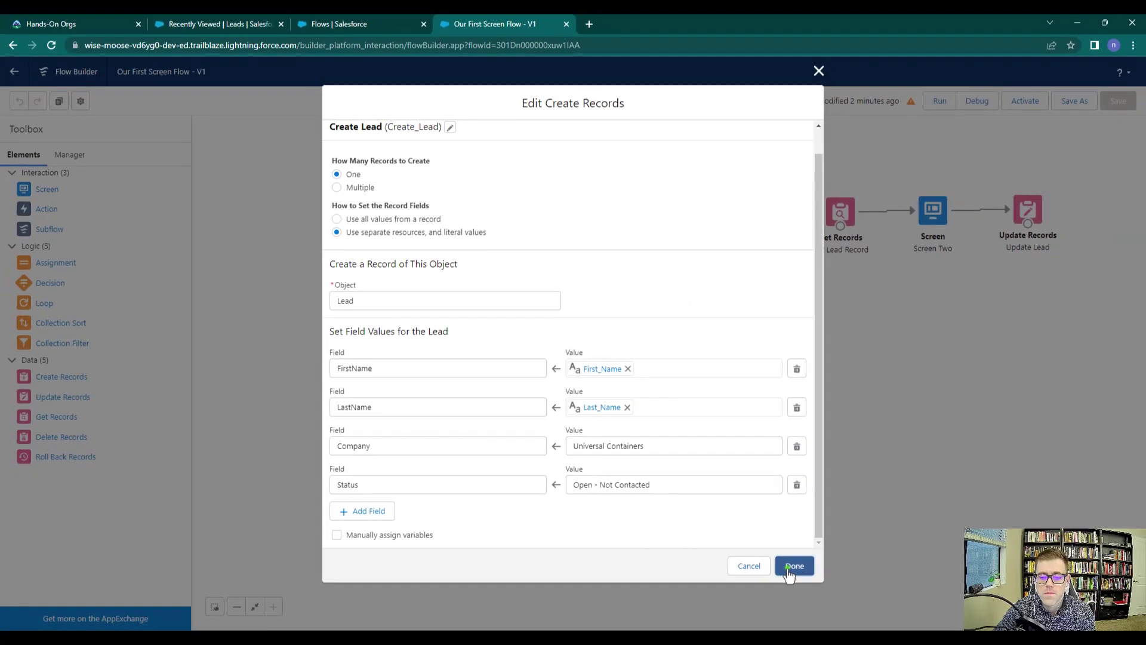
# Step: Finish editing the Create Lead element, save the flow and dismiss the issue list
pyautogui.click(870, 629)
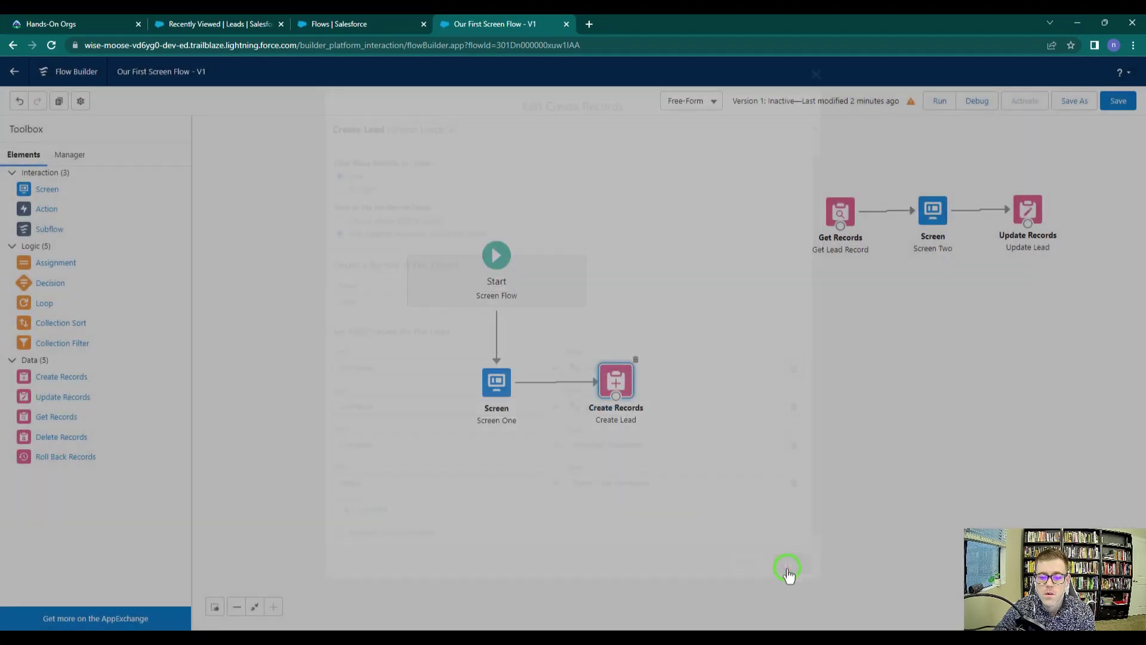
pyautogui.click(1118, 102)
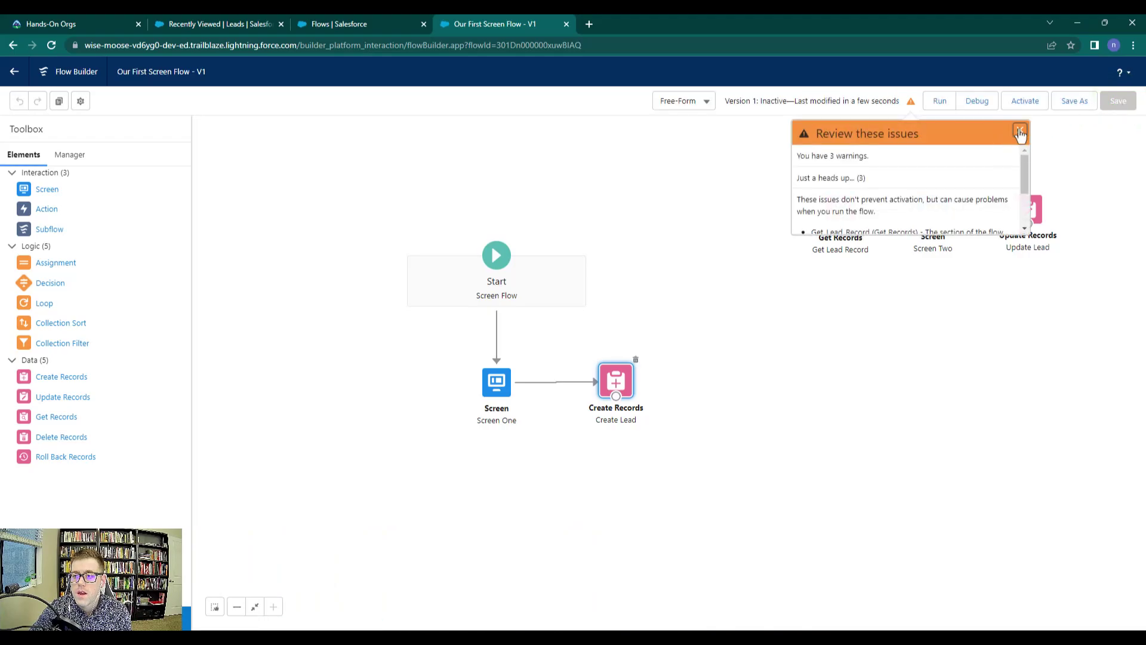
pyautogui.click(1020, 133)
# Step: Debug the flow with the default options, submit a first and last name on Screen One, and read the debug details
pyautogui.click(977, 105)
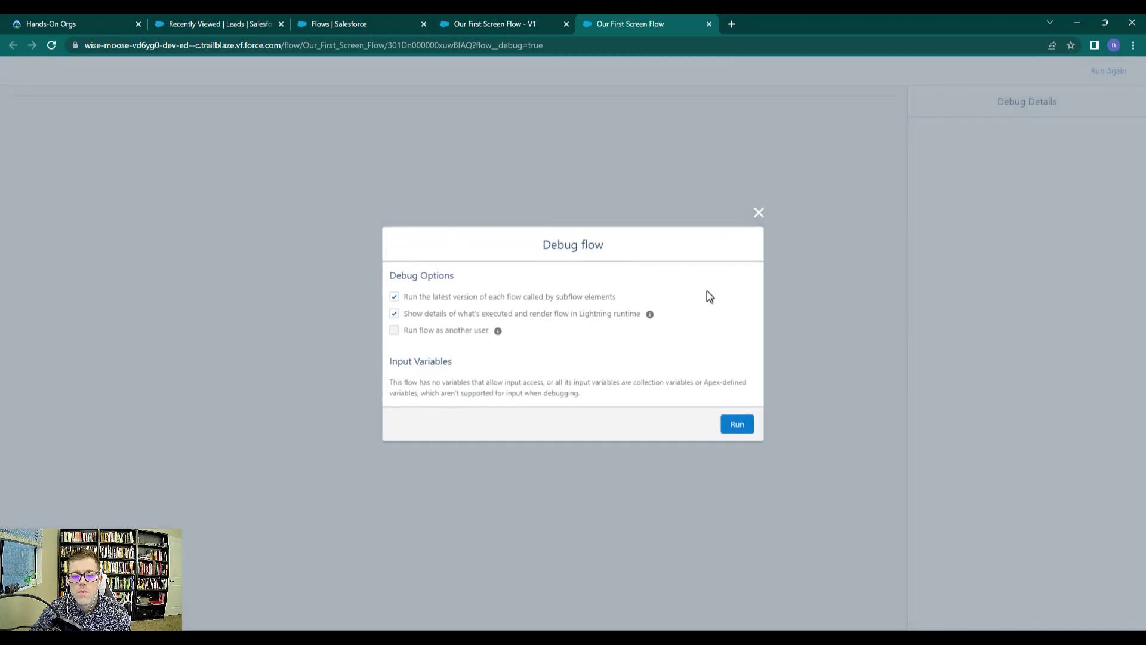
pyautogui.click(728, 424)
pyautogui.click(156, 172)
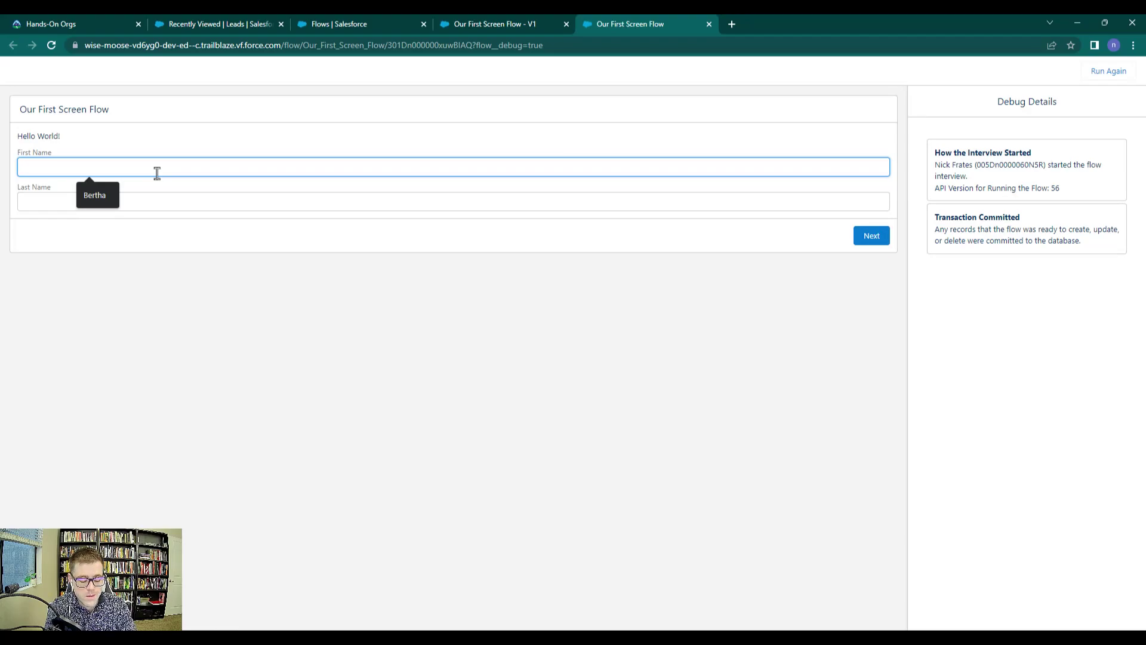
pyautogui.write('Nick')
pyautogui.press('Tab')
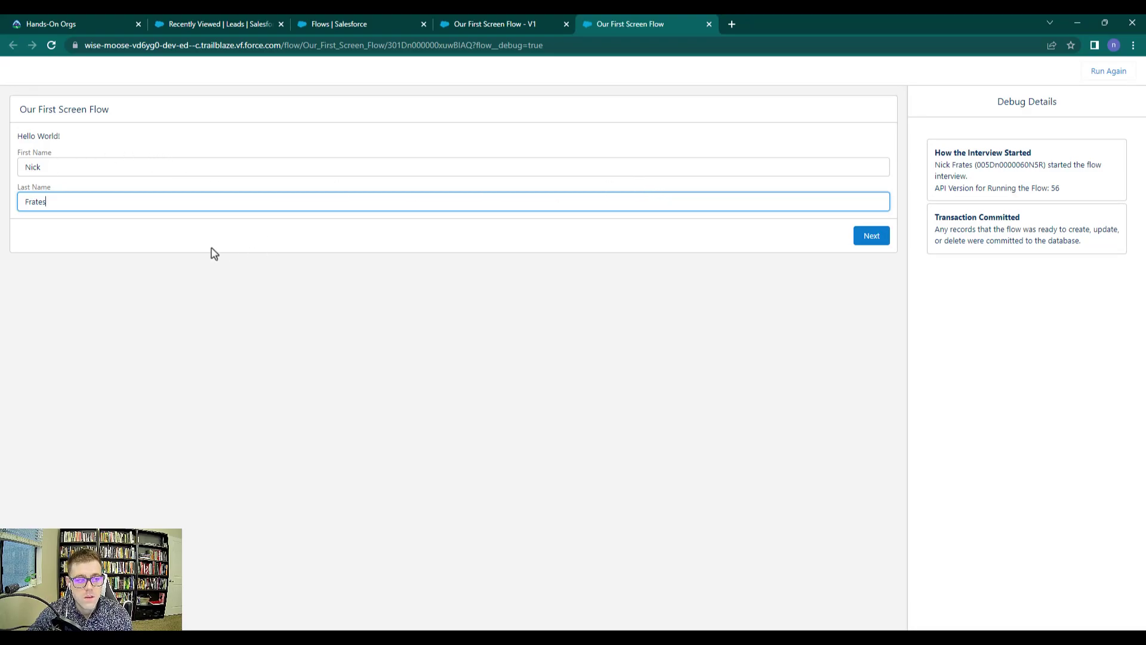
pyautogui.click(870, 237)
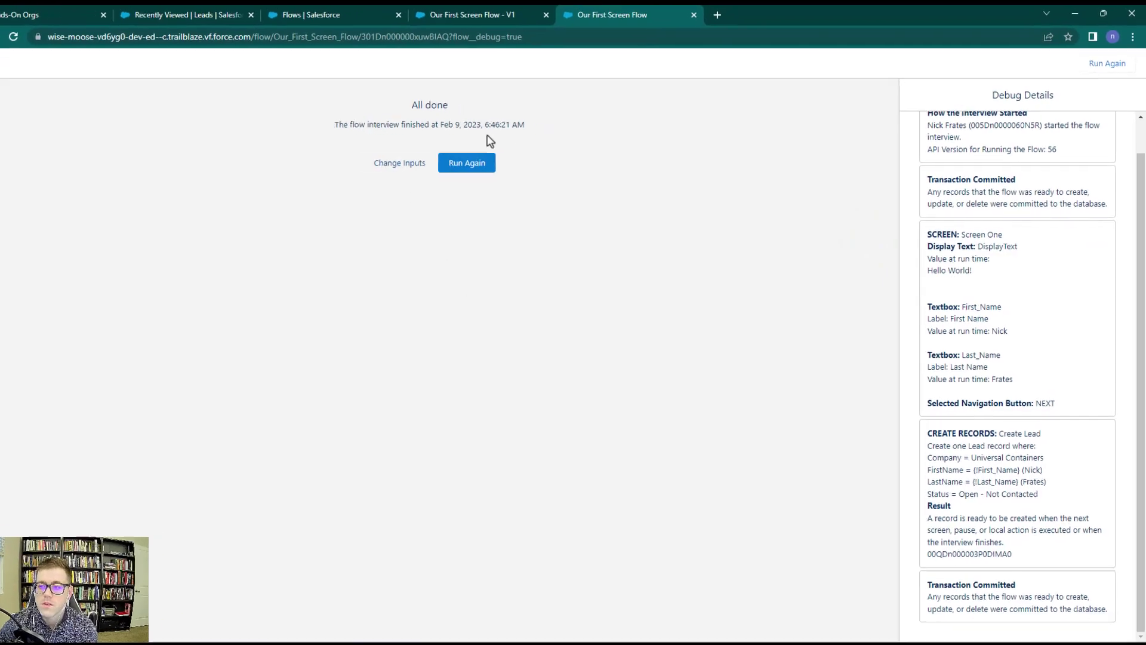
pyautogui.scroll(2, 1011, 438)
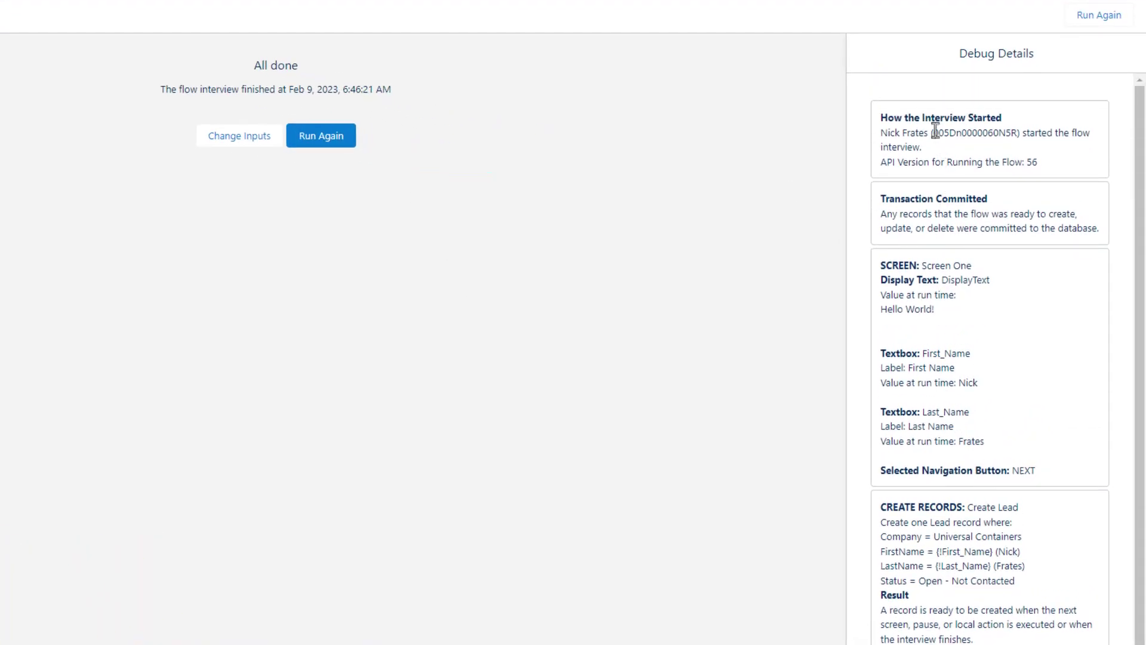
pyautogui.scroll(-1, 861, 145)
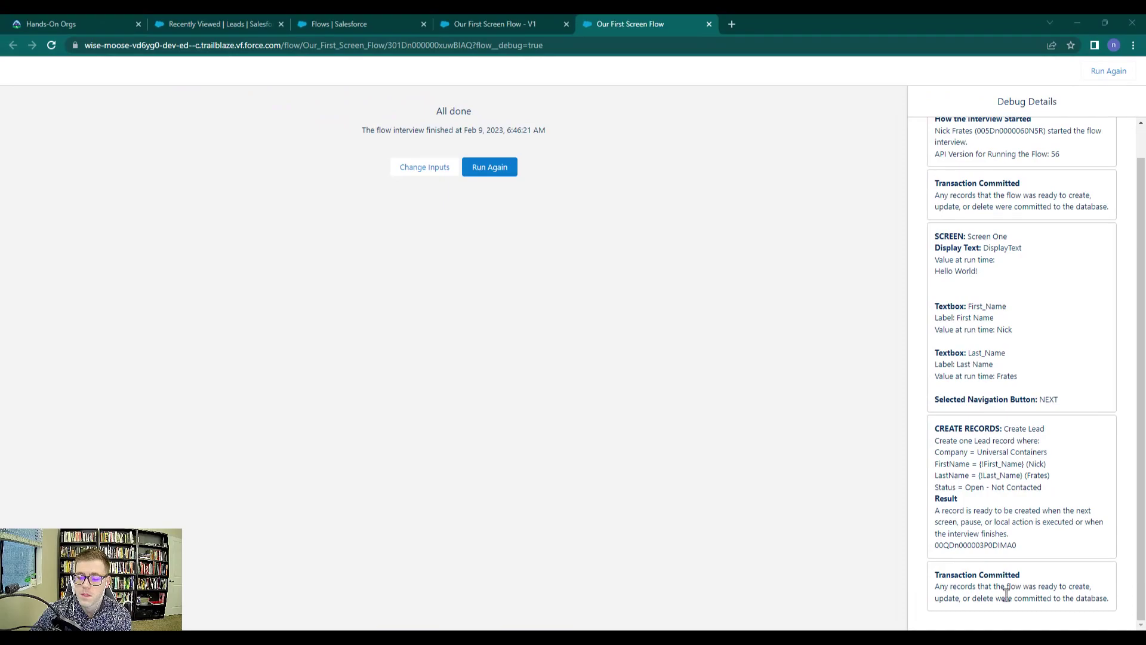
# Step: Switch to the Leads browser tab, refresh the list, check the new Universal Containers lead's details, and return to the Flow Builder tab
pyautogui.click(181, 23)
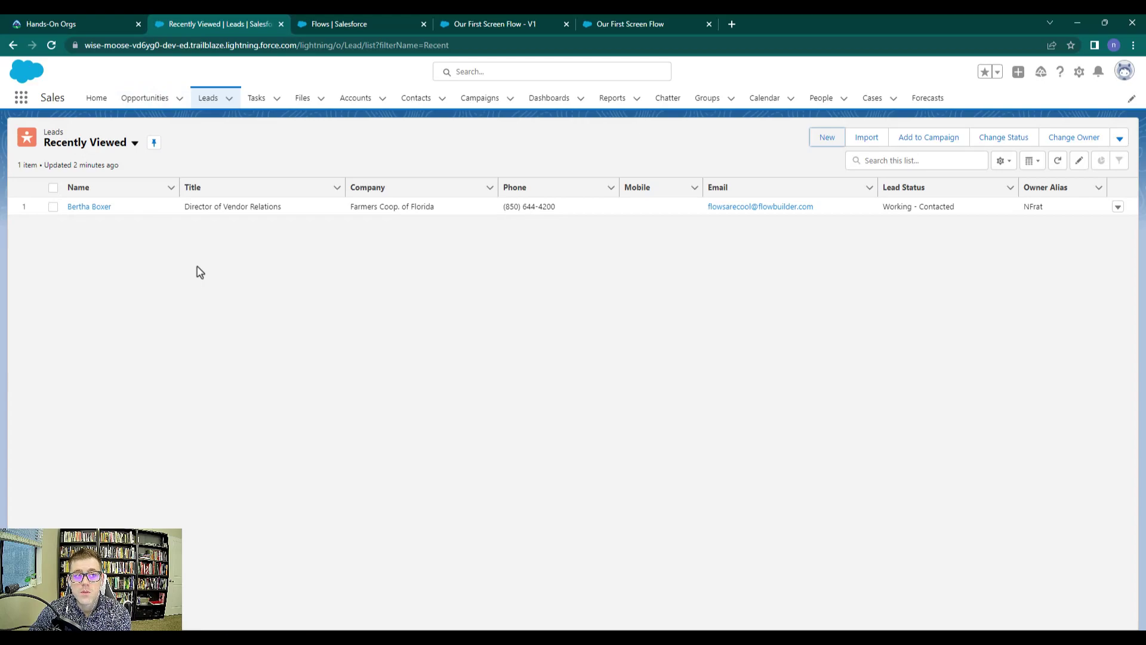
pyautogui.click(1057, 161)
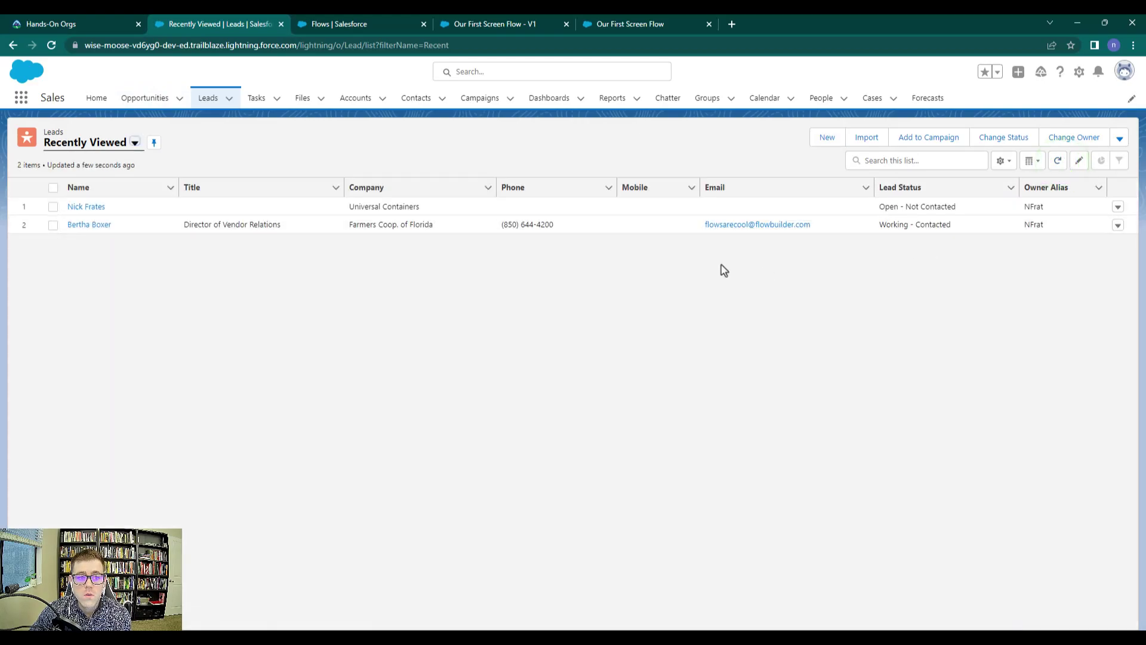
pyautogui.click(91, 208)
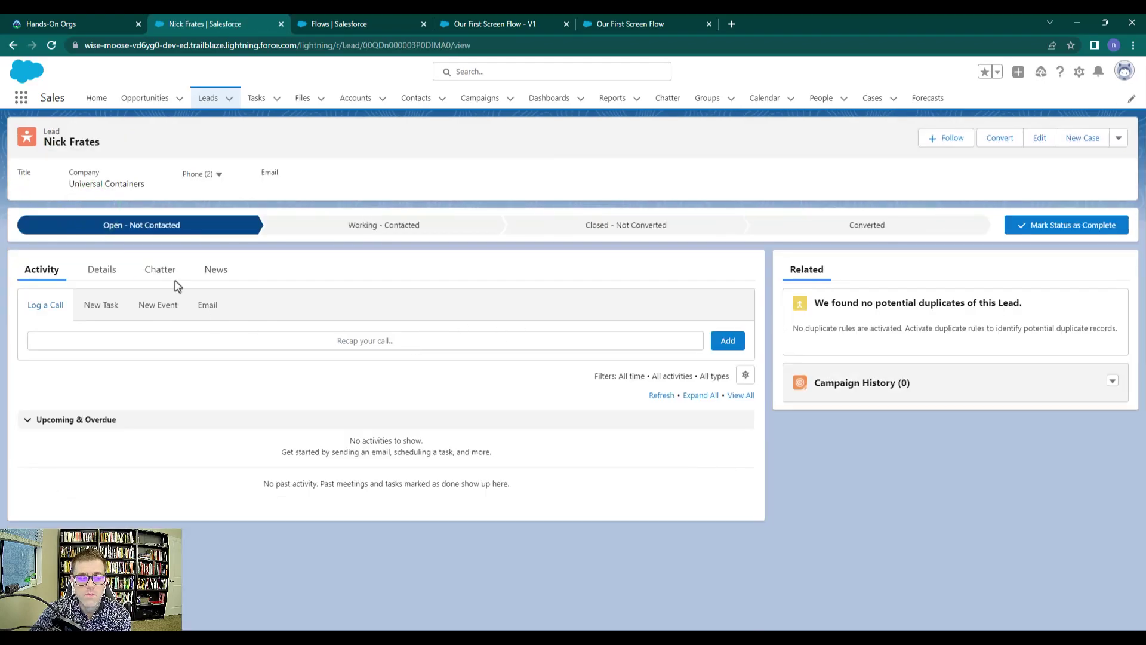
pyautogui.click(100, 269)
pyautogui.scroll(-2, 667, 413)
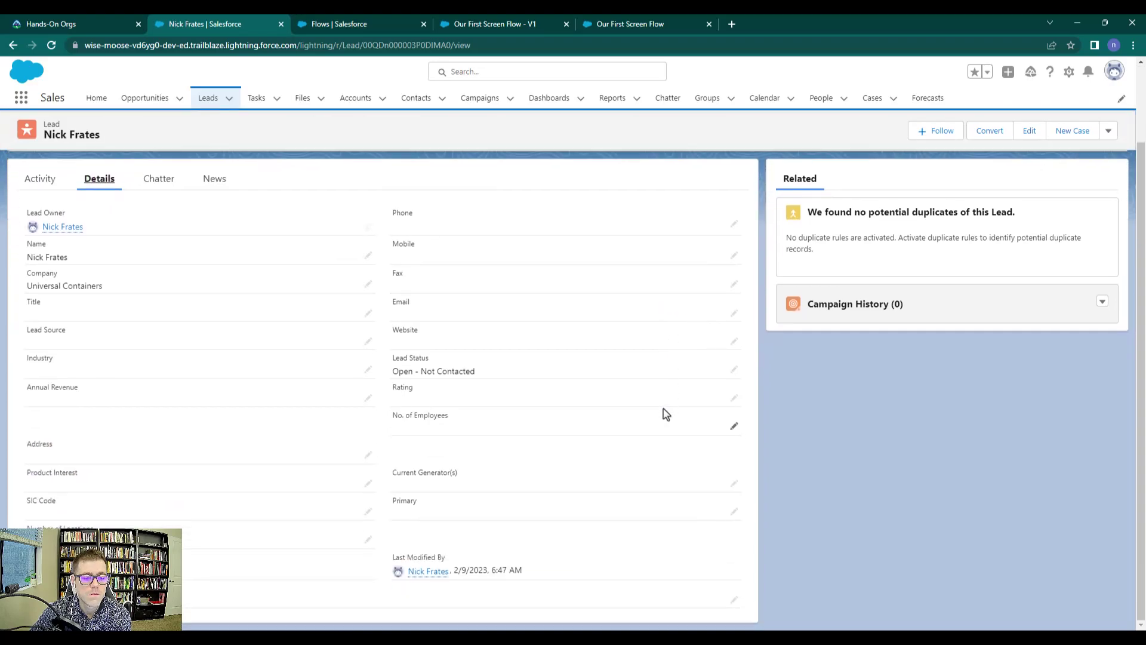
pyautogui.scroll(2, 659, 407)
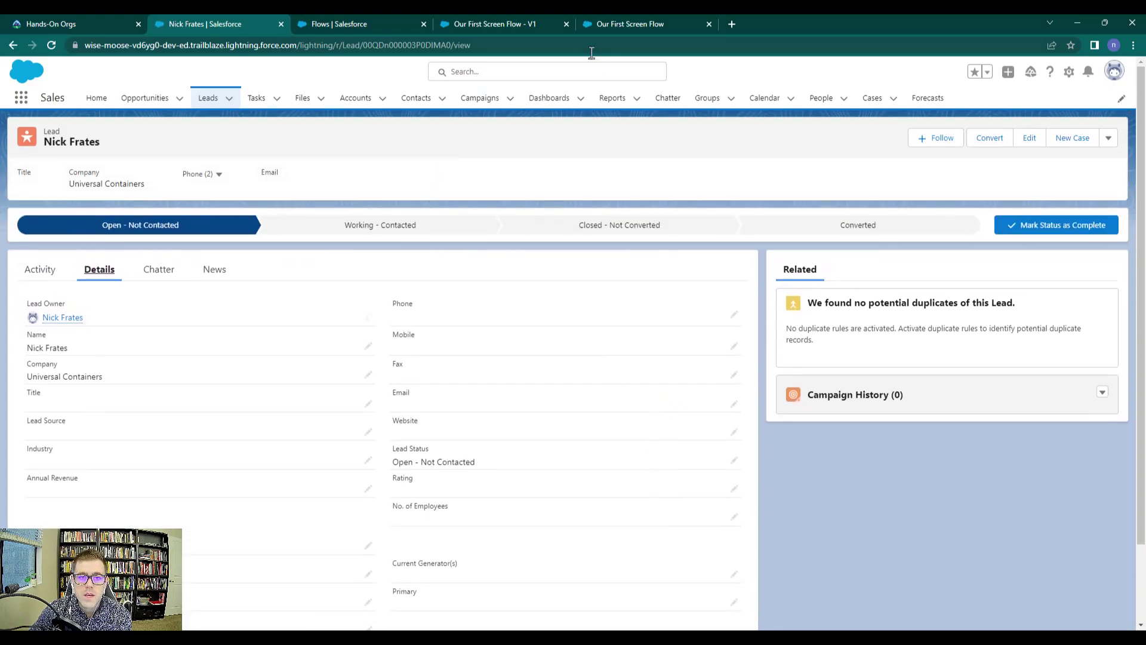
pyautogui.click(538, 25)
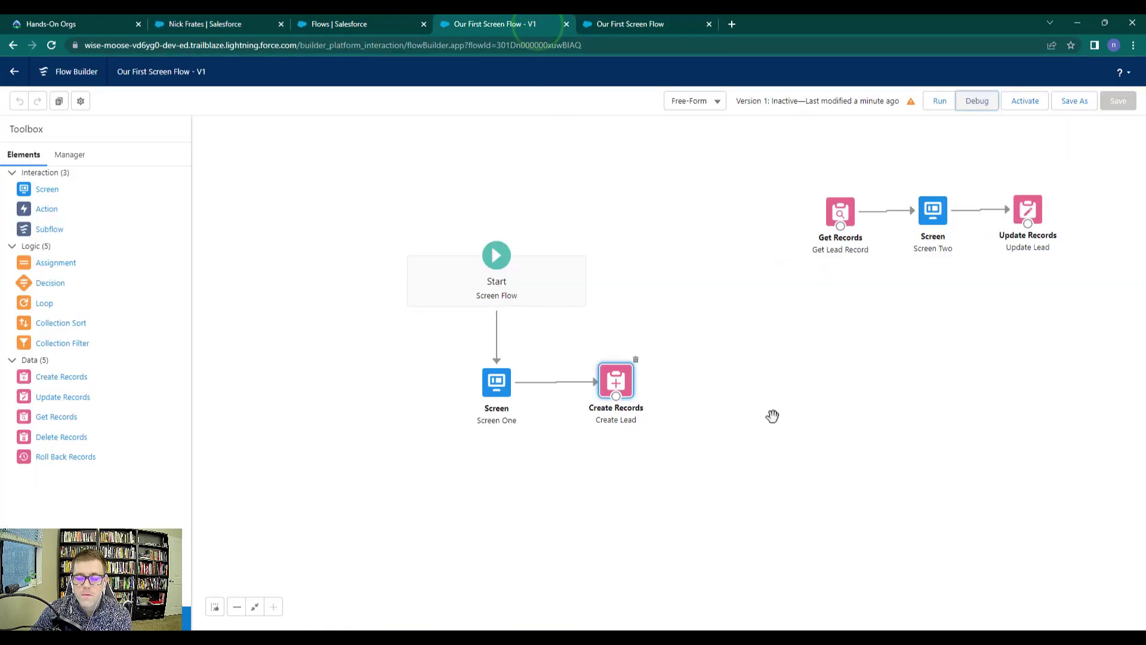